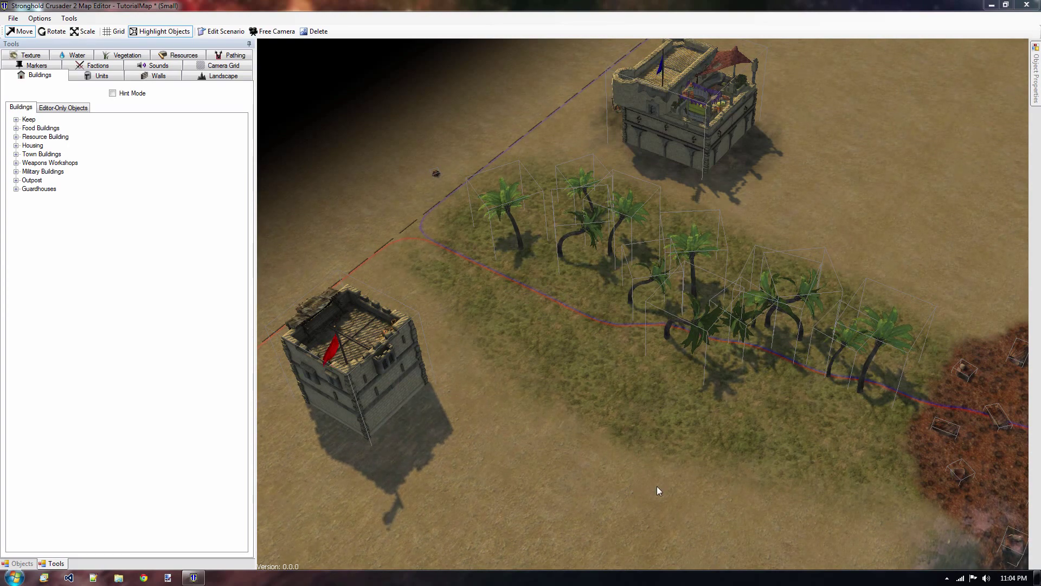
- Survey the map around the two keeps, the palm grove, the iron field, the river and the lake
middle_drag(656, 485, 477, 48)
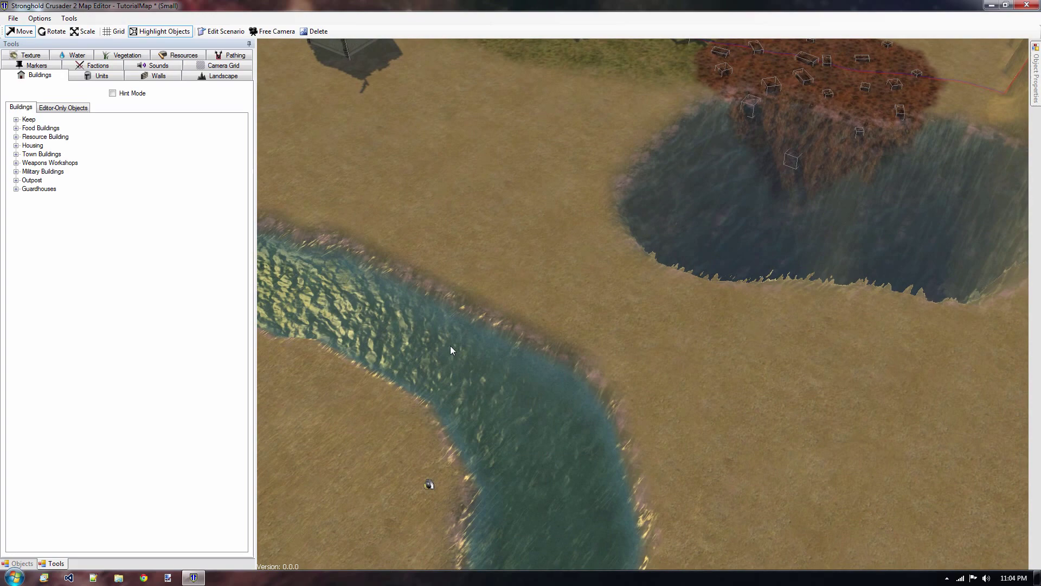
middle_drag(674, 125, 446, 275)
middle_drag(862, 70, 789, 264)
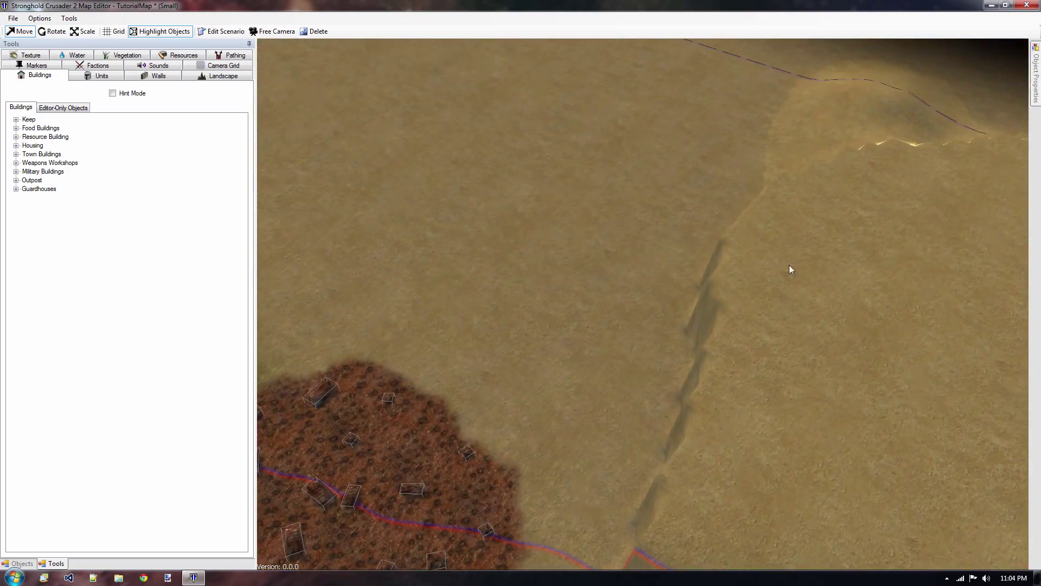
middle_drag(670, 272, 766, 434)
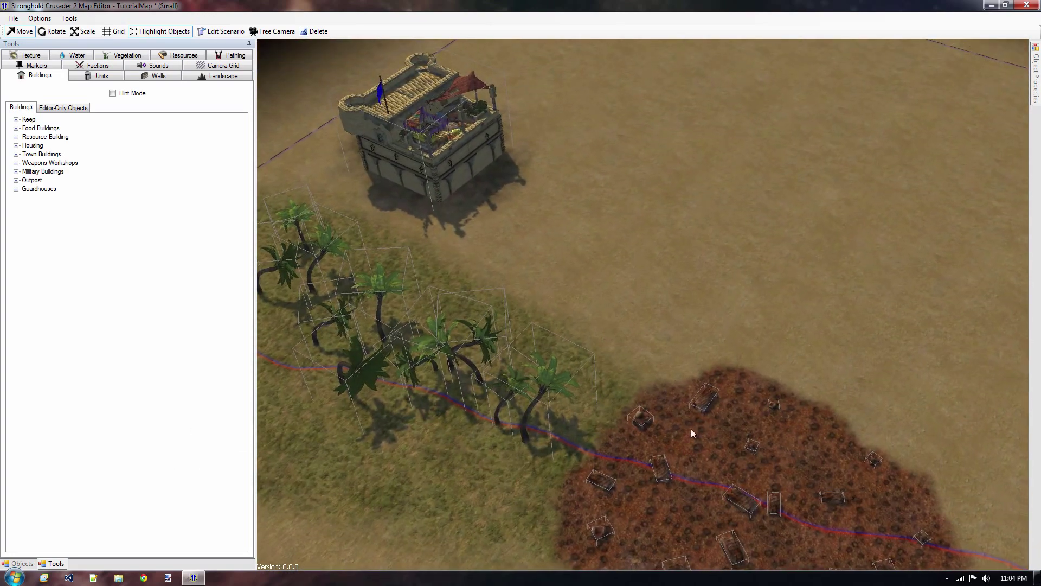
middle_drag(691, 430, 798, 324)
middle_drag(553, 81, 721, 106)
middle_drag(726, 348, 721, 396)
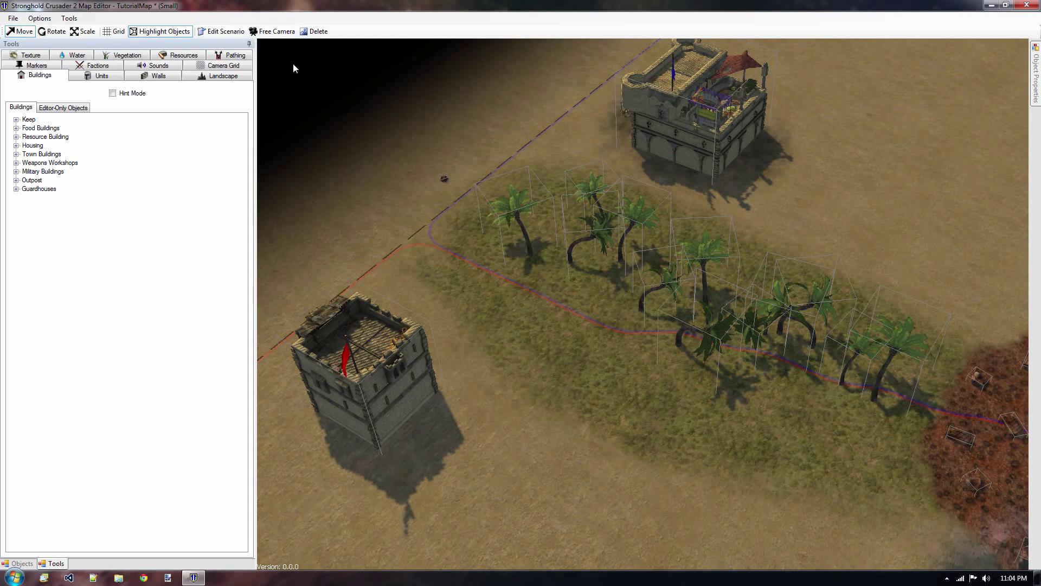
- Enable the free camera and survey the whole map from farther away before returning close to the palm grove
click(272, 31)
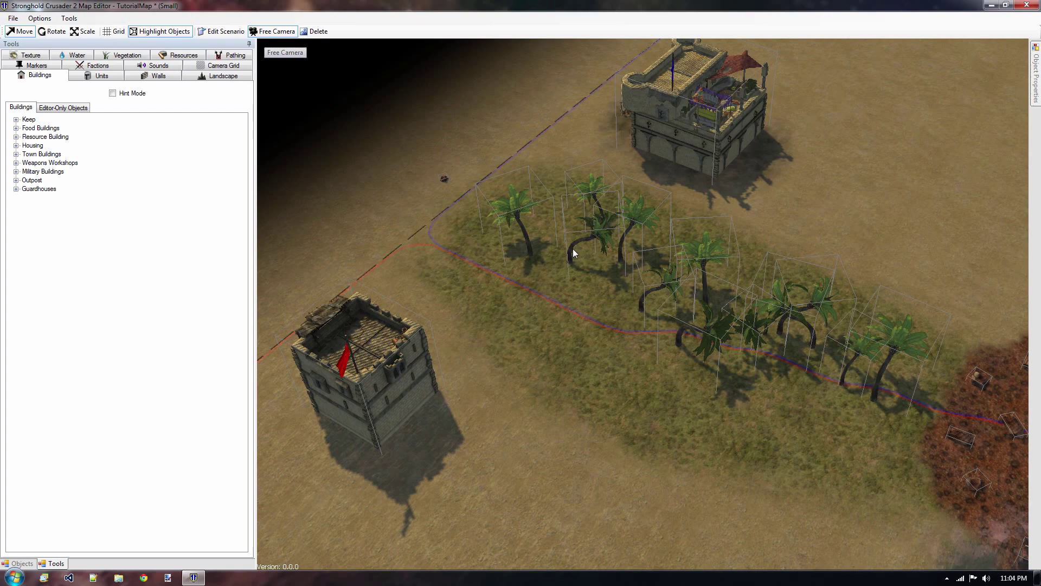
scroll(598, 267, down, 5)
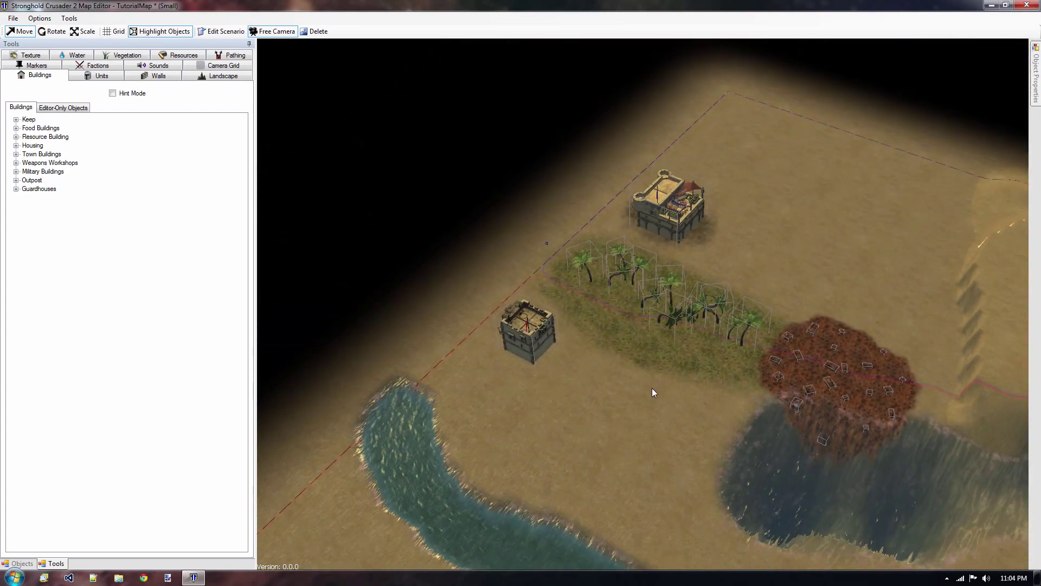
middle_drag(651, 388, 483, 280)
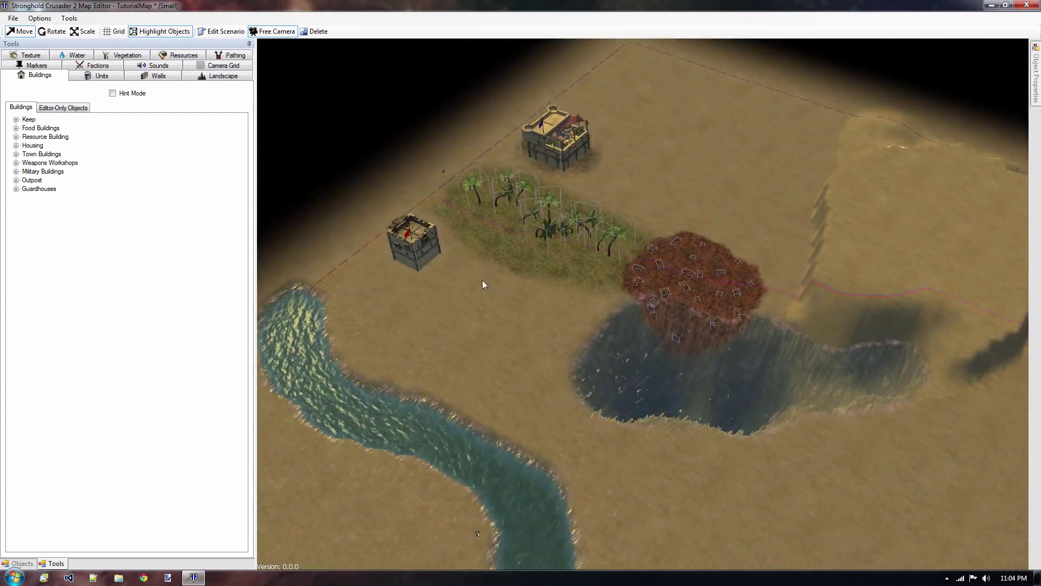
scroll(482, 281, down, 2)
middle_drag(636, 421, 685, 434)
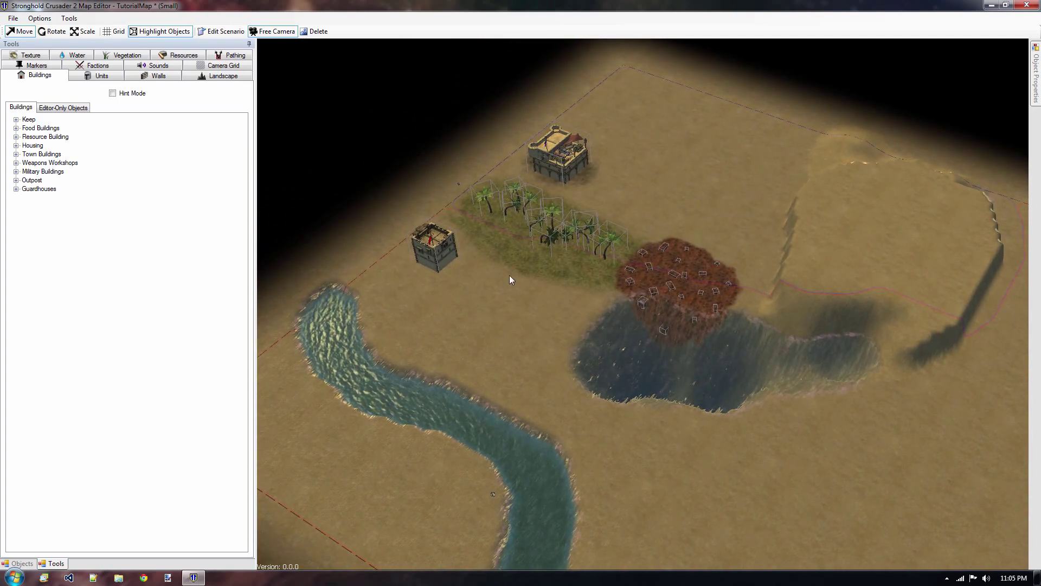
middle_drag(510, 275, 503, 307)
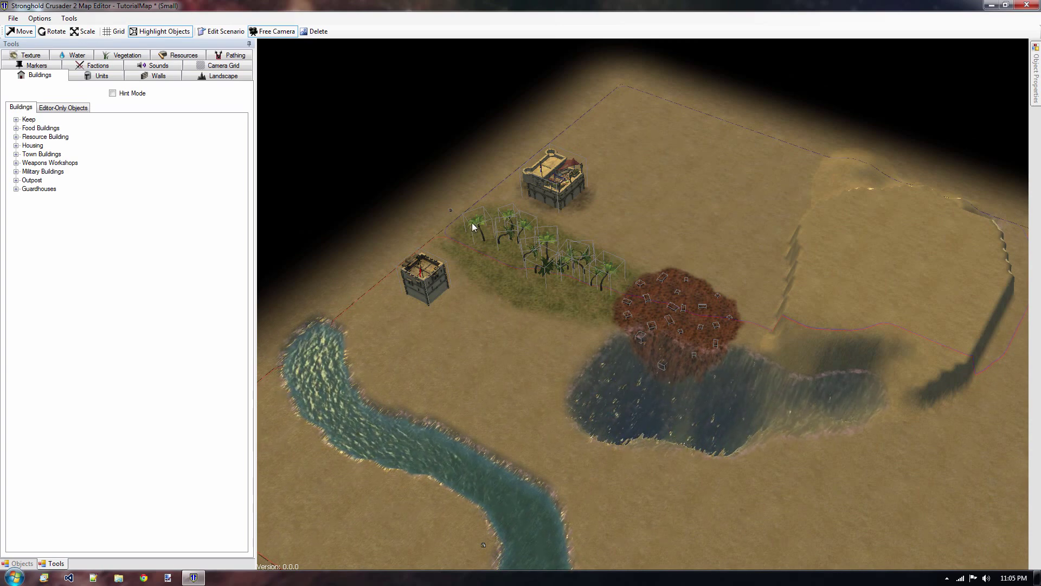
middle_drag(571, 275, 564, 317)
scroll(480, 314, up, 5)
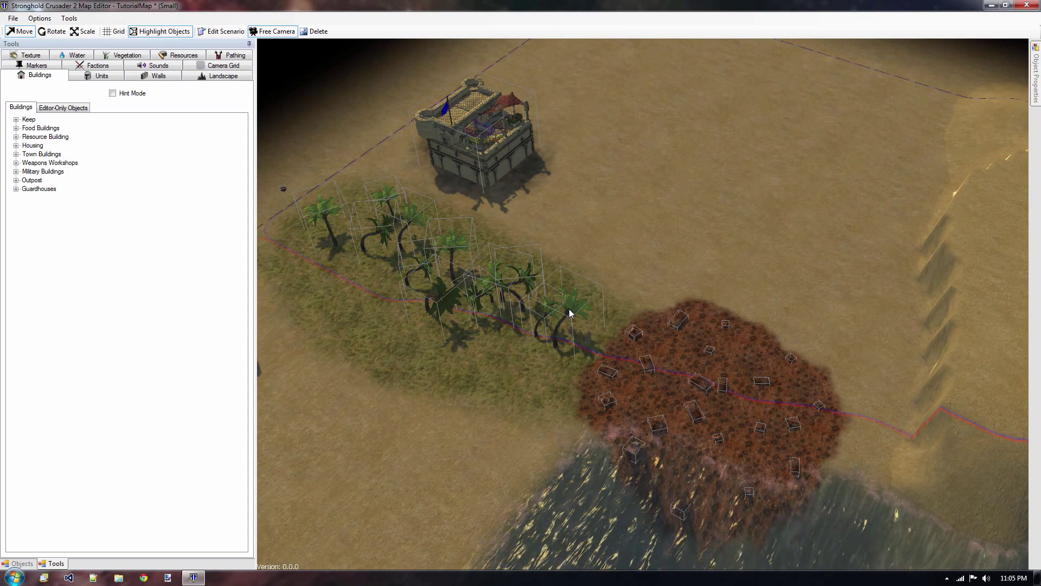
- Delete the palm tree at the end of the grove closest to the iron field
click(569, 313)
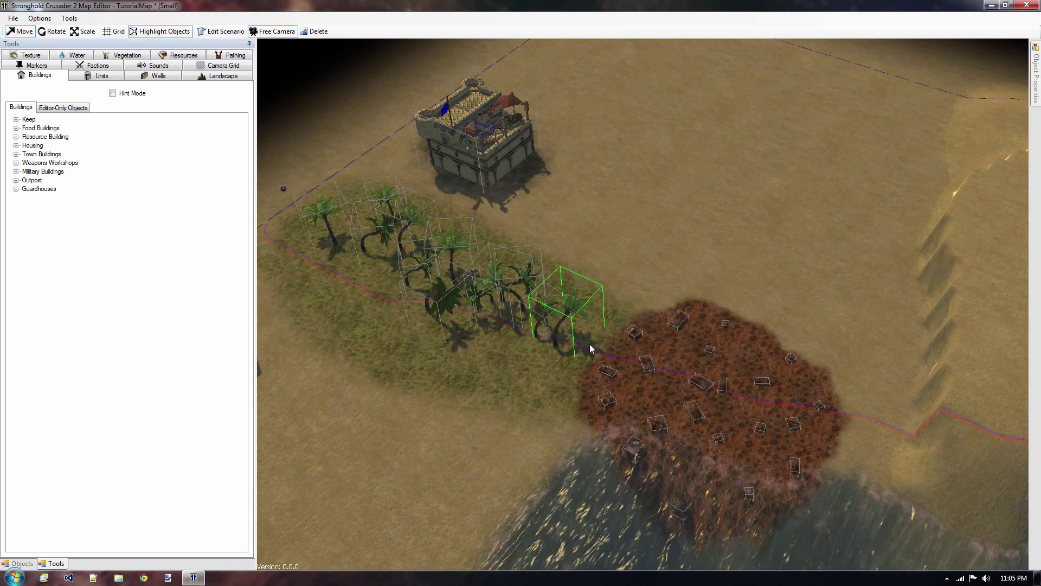
key(Delete)
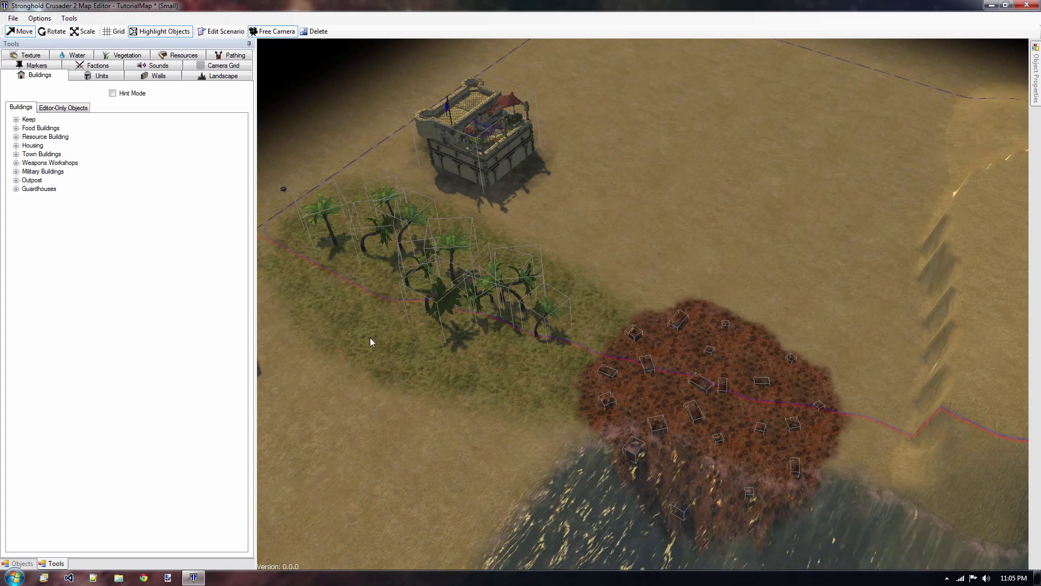
middle_drag(496, 353, 357, 346)
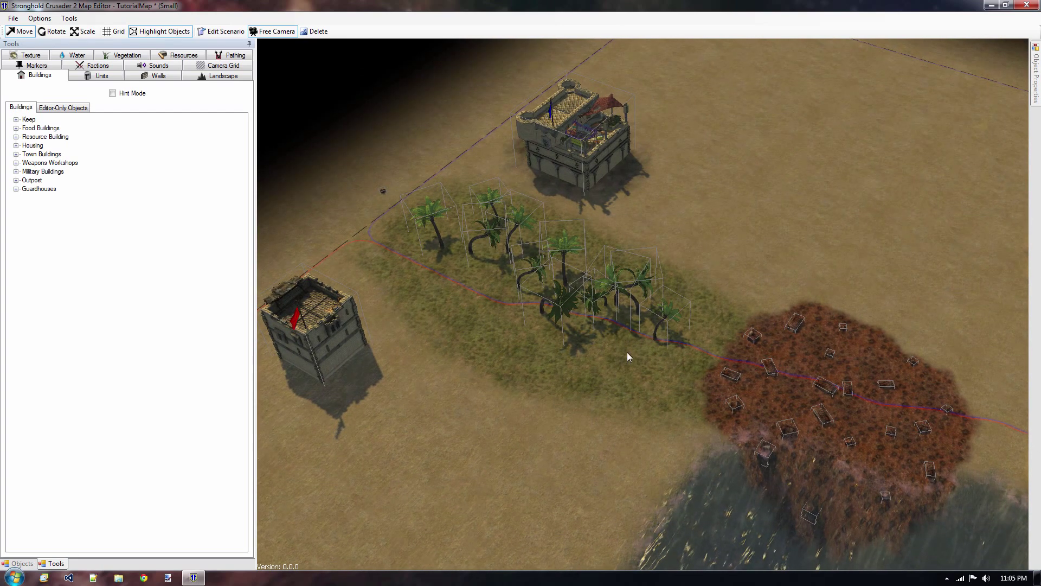
key(Down)
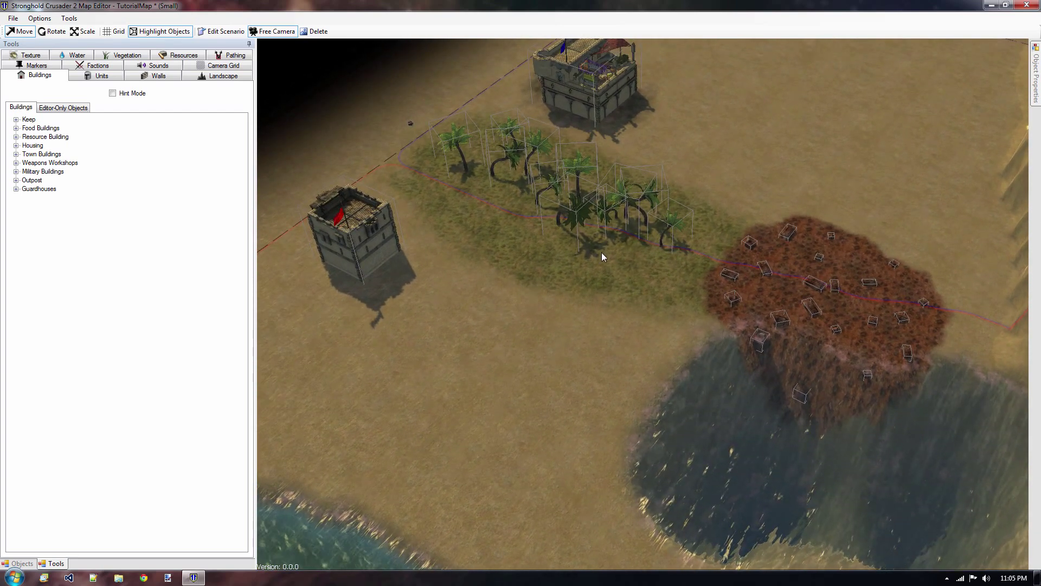
scroll(601, 253, up, 2)
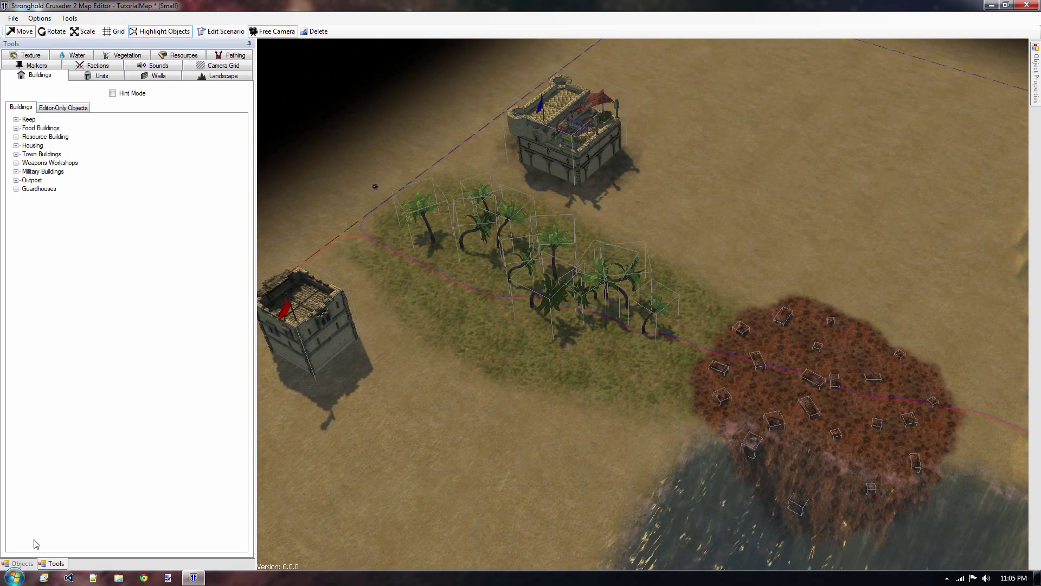
- Examine the placed-object list with its Entities and Resource Decorations groups, and locate individual Hanging Palm 2 trees from it
click(21, 563)
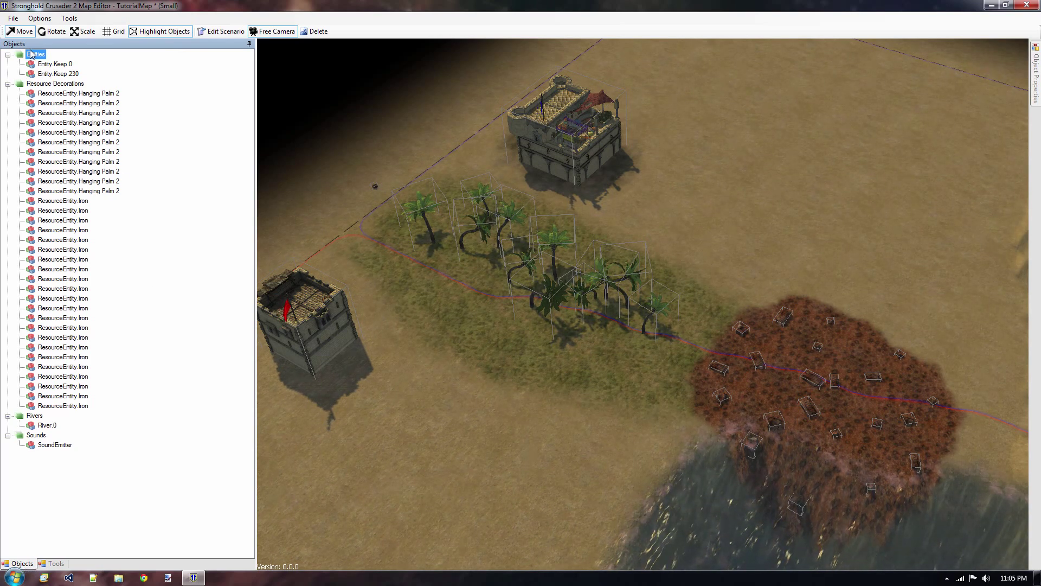
click(9, 55)
click(8, 64)
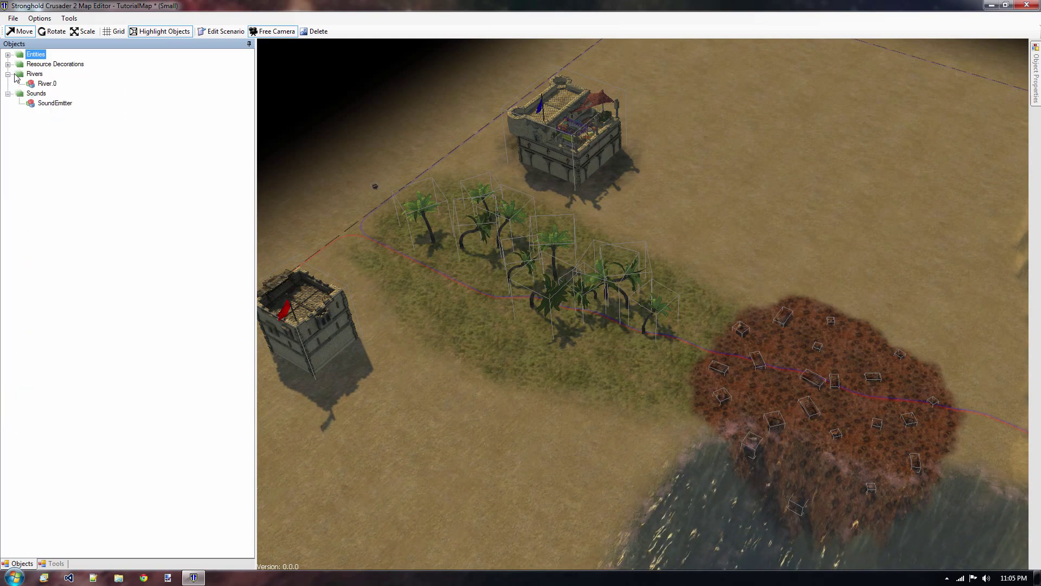
click(8, 65)
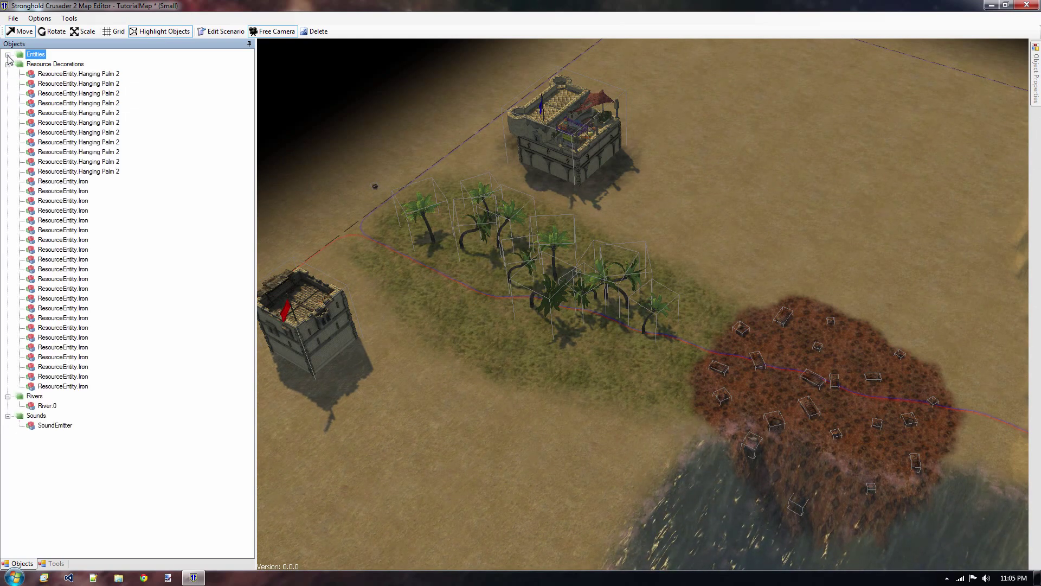
click(8, 54)
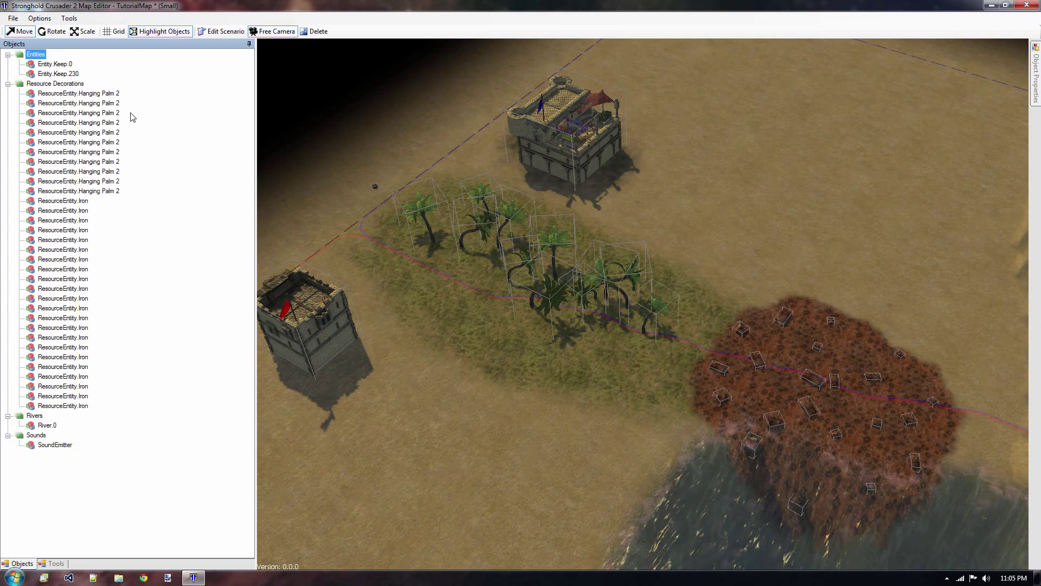
click(91, 95)
click(109, 163)
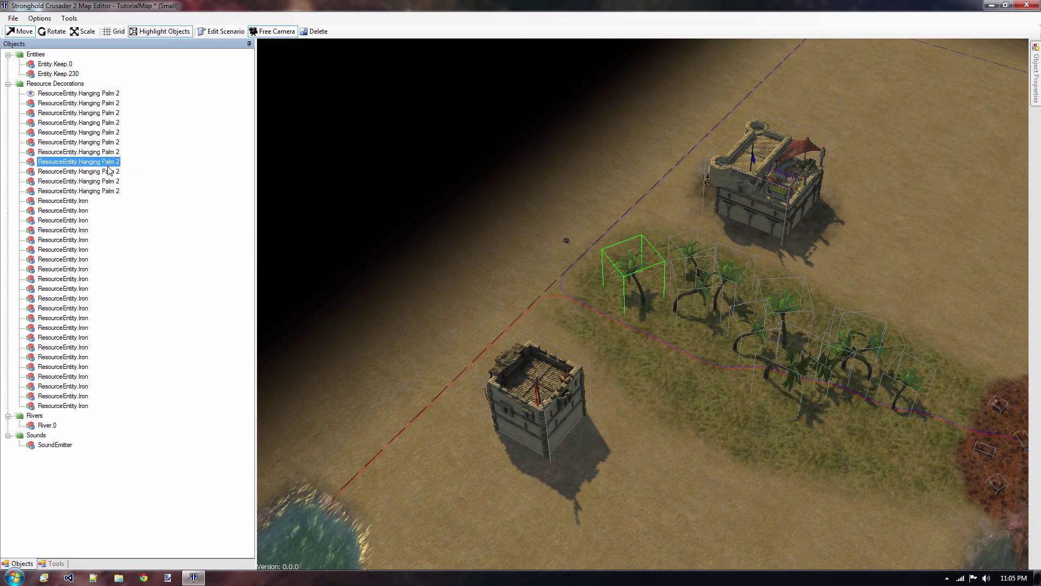
- Delete the listed Hanging Palm 2 trees one after another, leaving only the one nearest the iron field
click(103, 132)
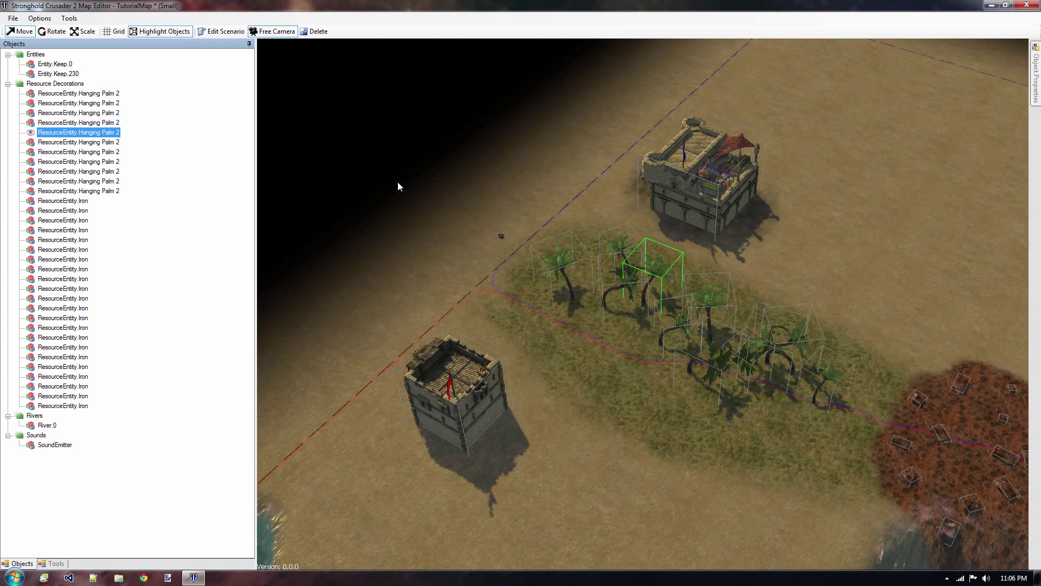
key(Down)
key(Delete)
key(Delete)
key(Delete)
key(Delete)
key(Delete)
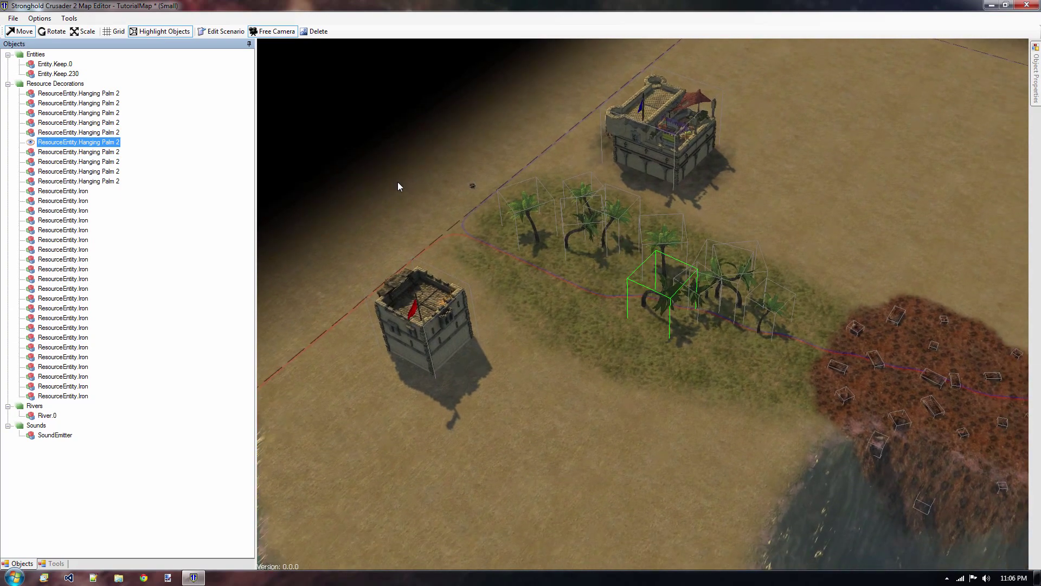
key(Delete)
key(Delete)
key(Delete)
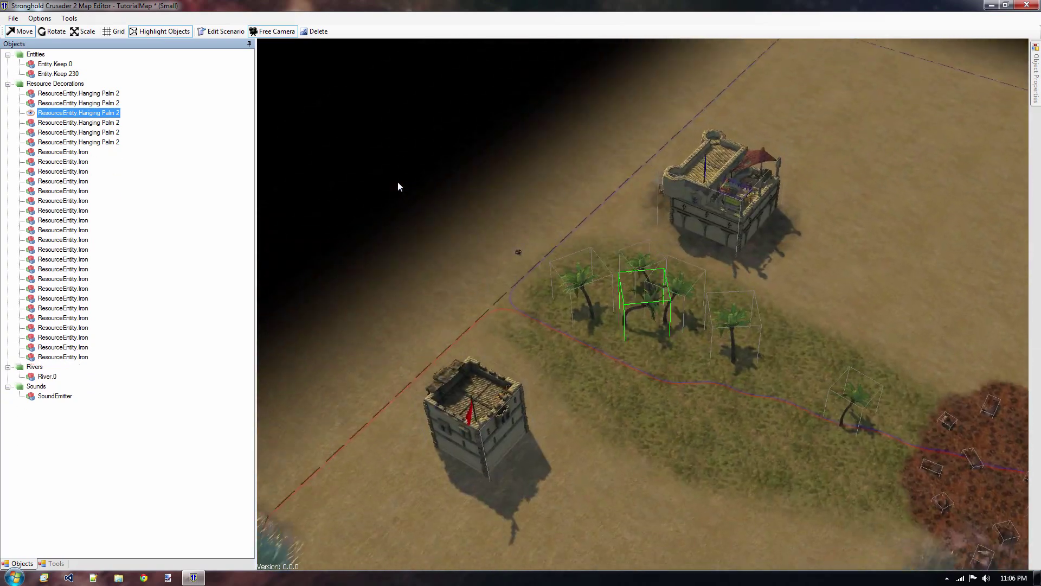
key(Delete)
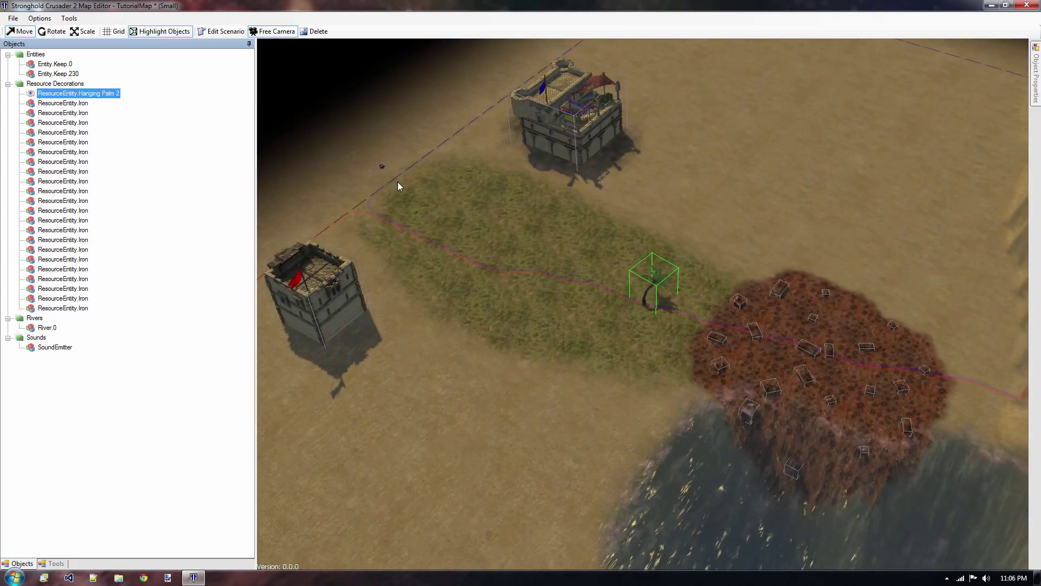
- Inspect the cleared grove and its surroundings, from the two keeps to the iron field and the lake
key(s)
key(d)
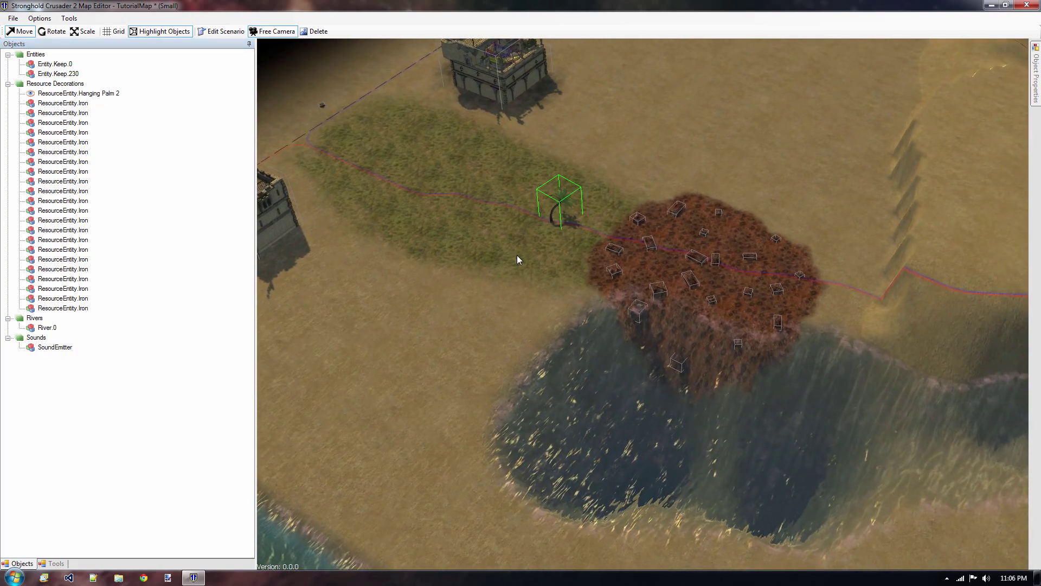
key(w)
key(a)
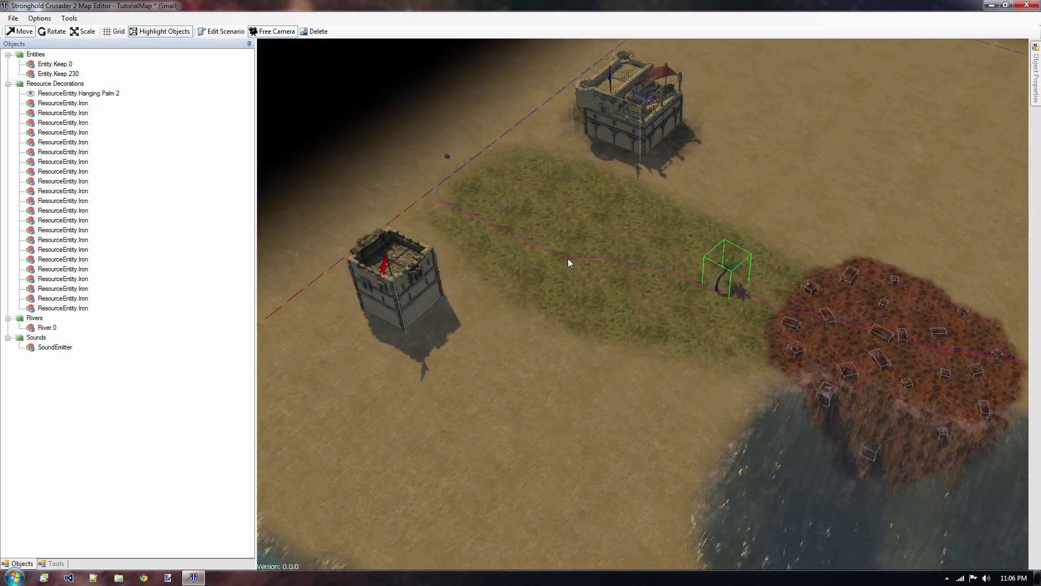
key(s)
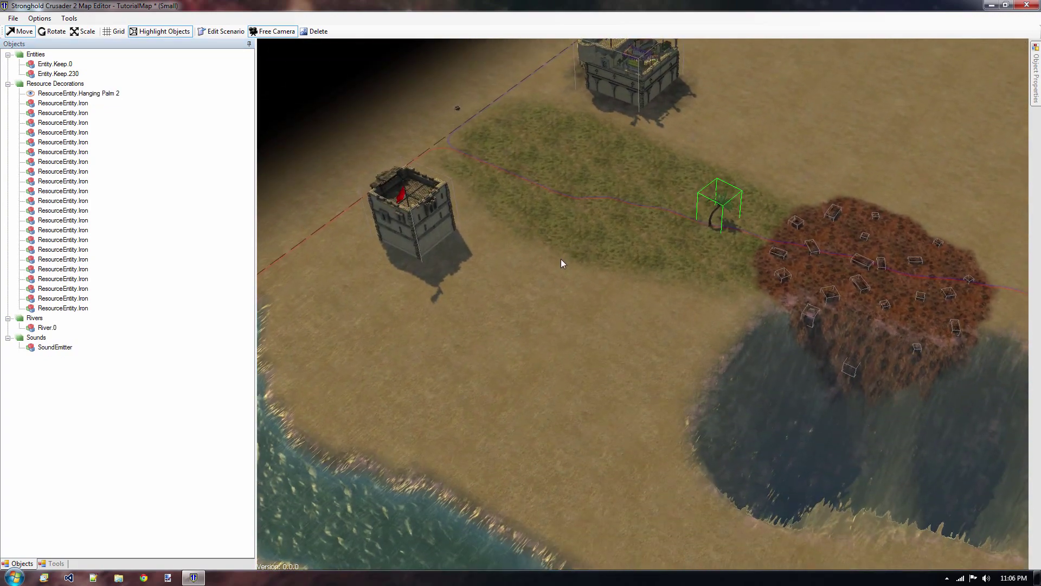
key(w)
key(s)
key(s)
key(d)
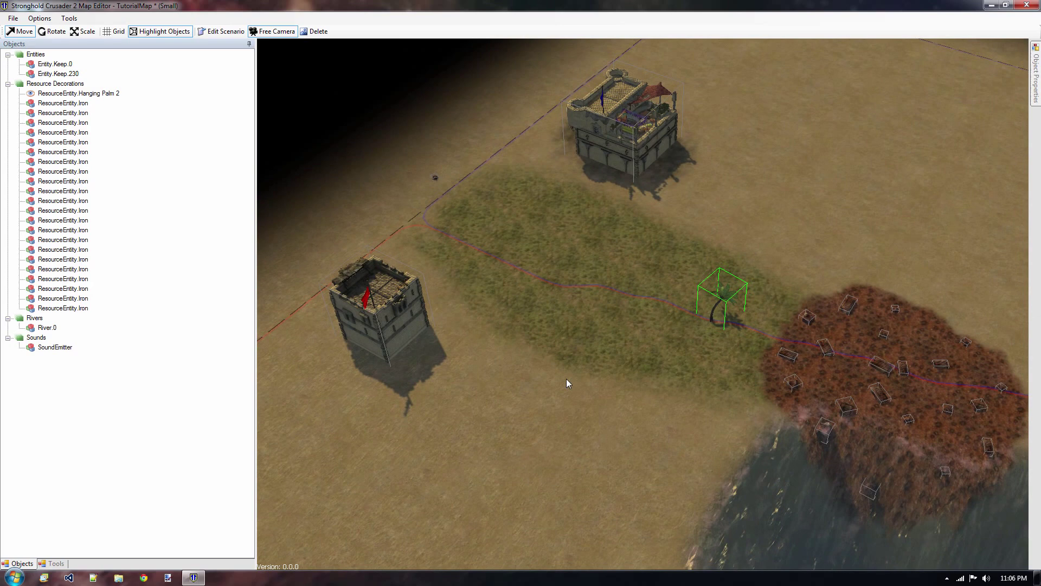
key(w)
key(a)
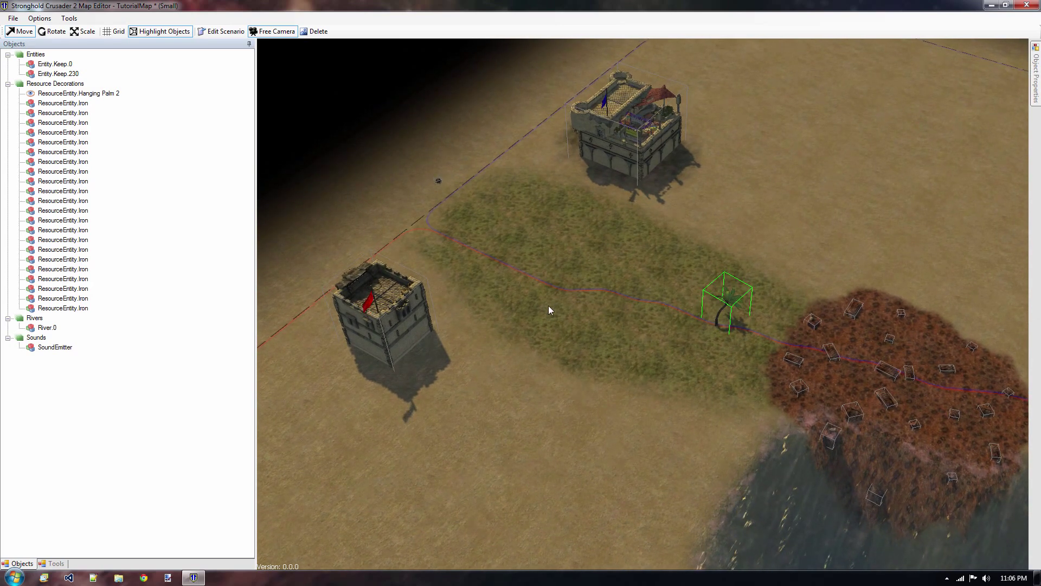
key(w)
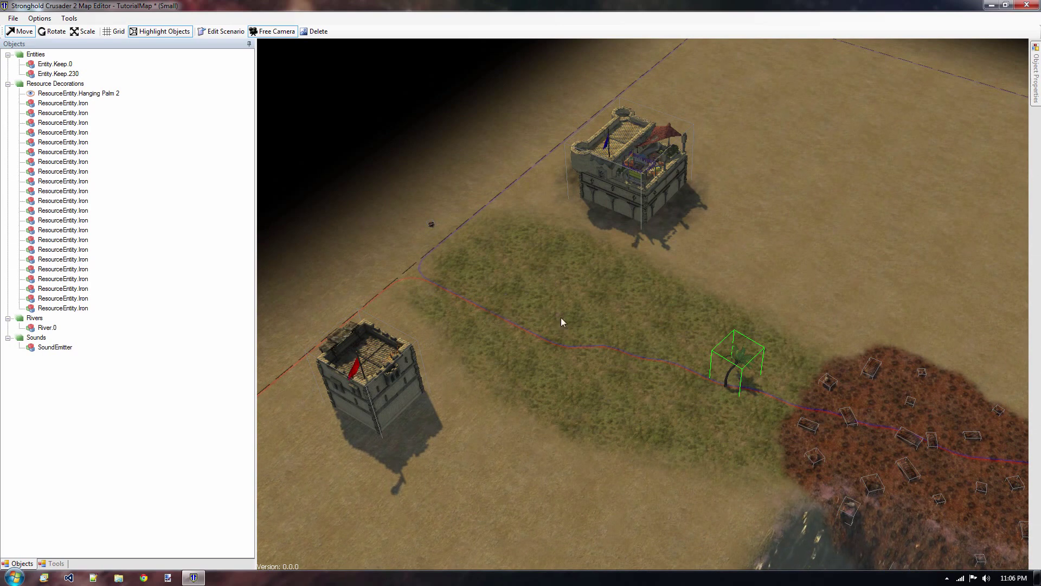
key(s)
key(d)
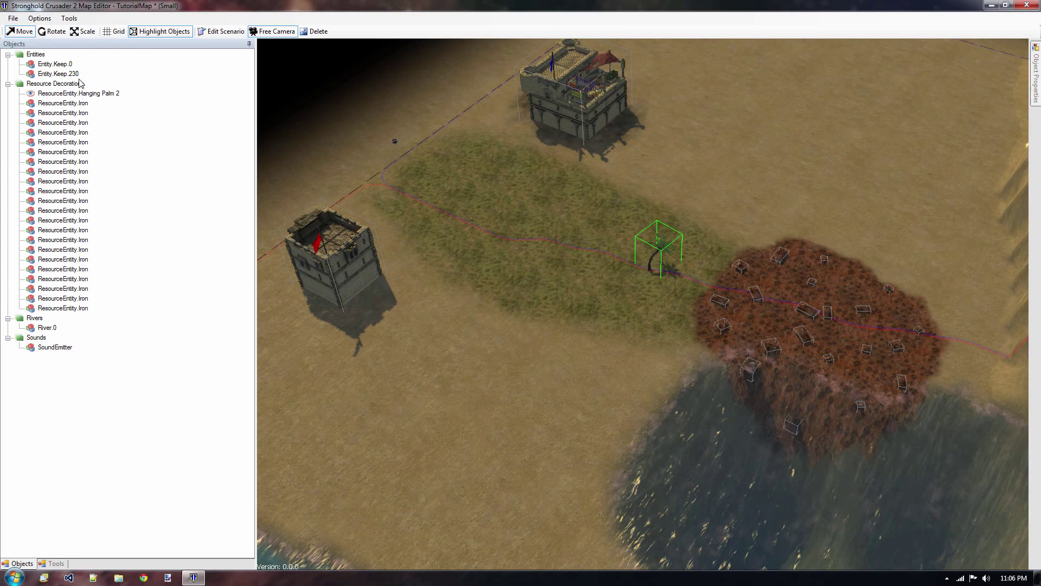
- Create a spawn point for Estate 1 and place it beside the keep with the red flag
click(56, 563)
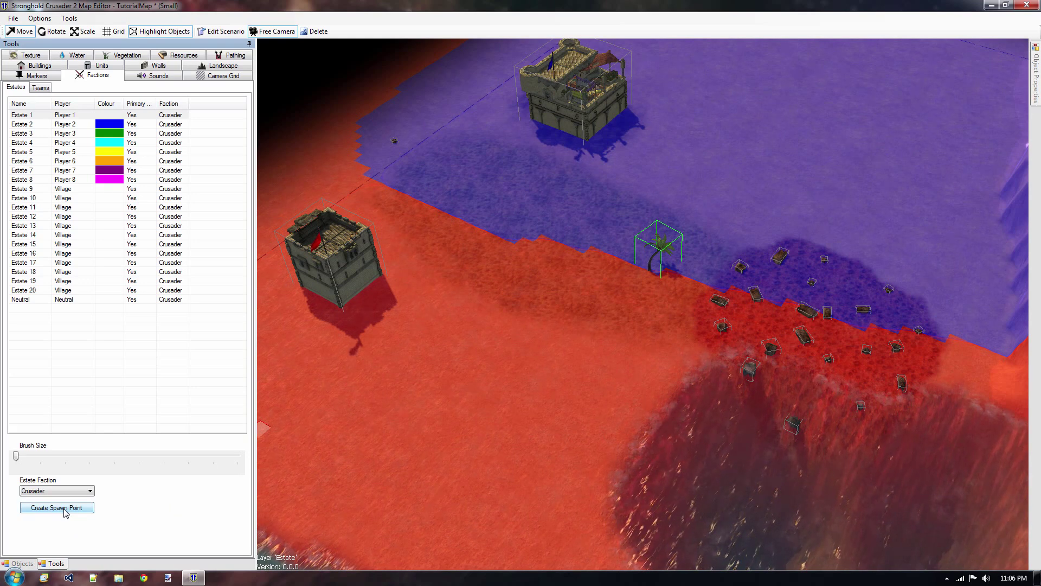
click(52, 116)
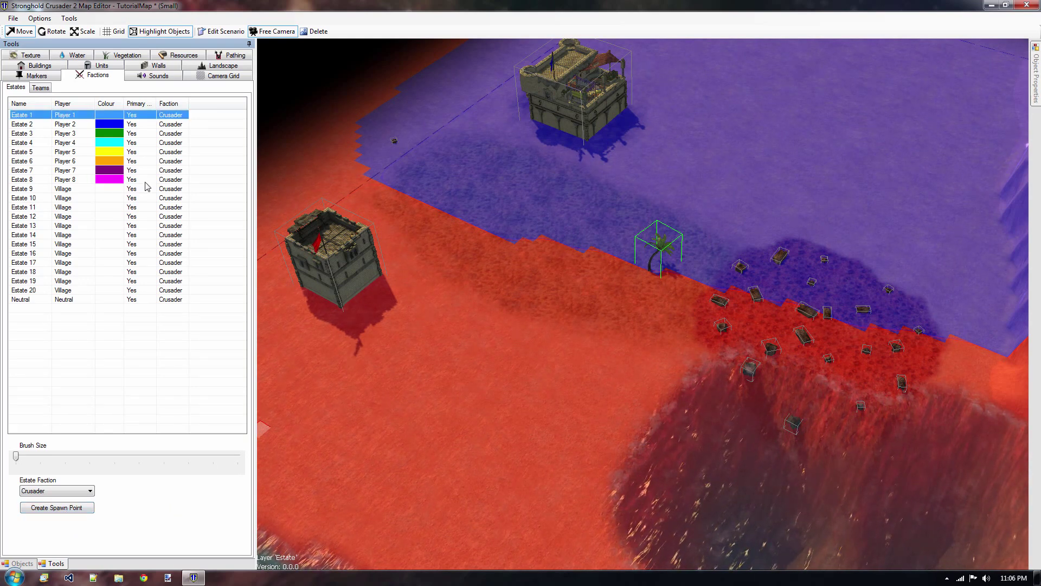
click(57, 508)
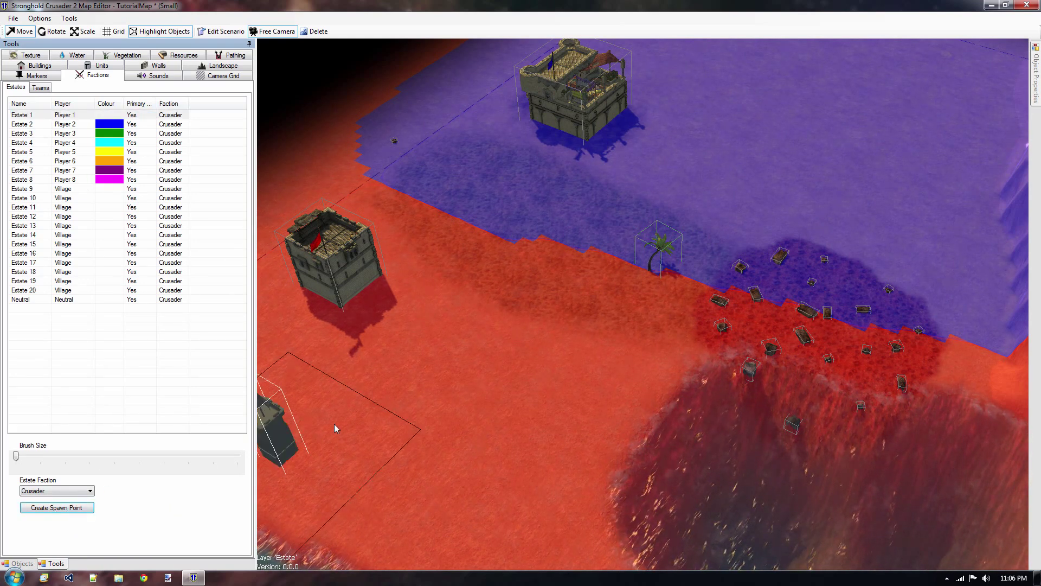
click(404, 319)
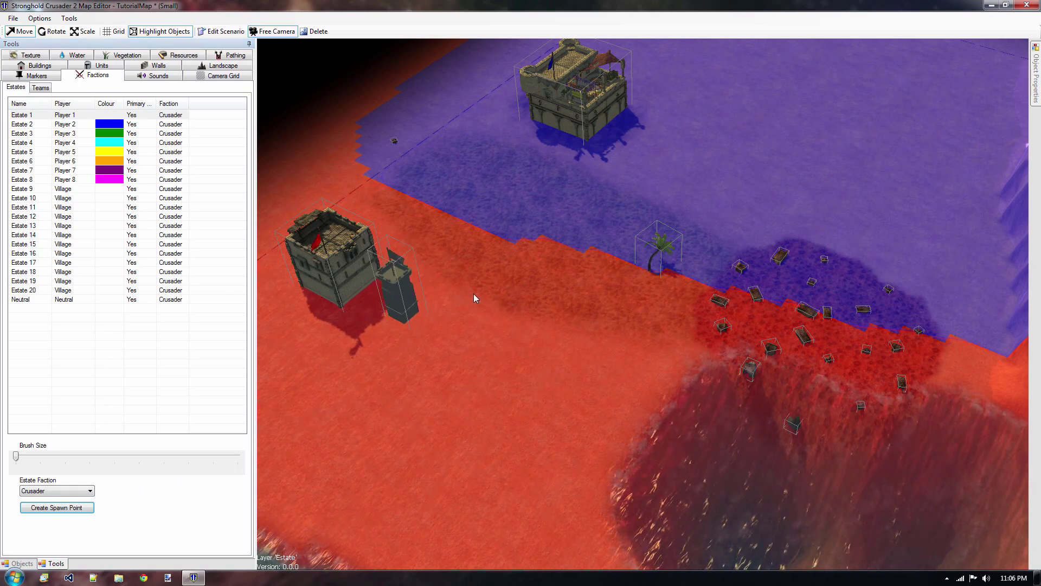
- Create a Crusader spawn point for Estate 2 and place it beside the keep with the blue flag
scroll(500, 241, up, 2)
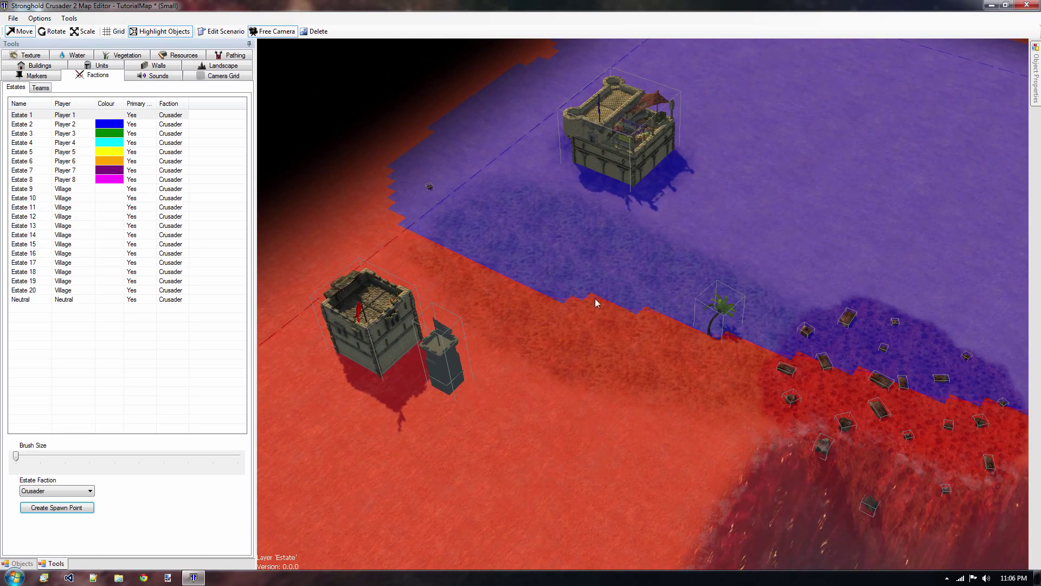
middle_drag(565, 314, 538, 383)
click(123, 125)
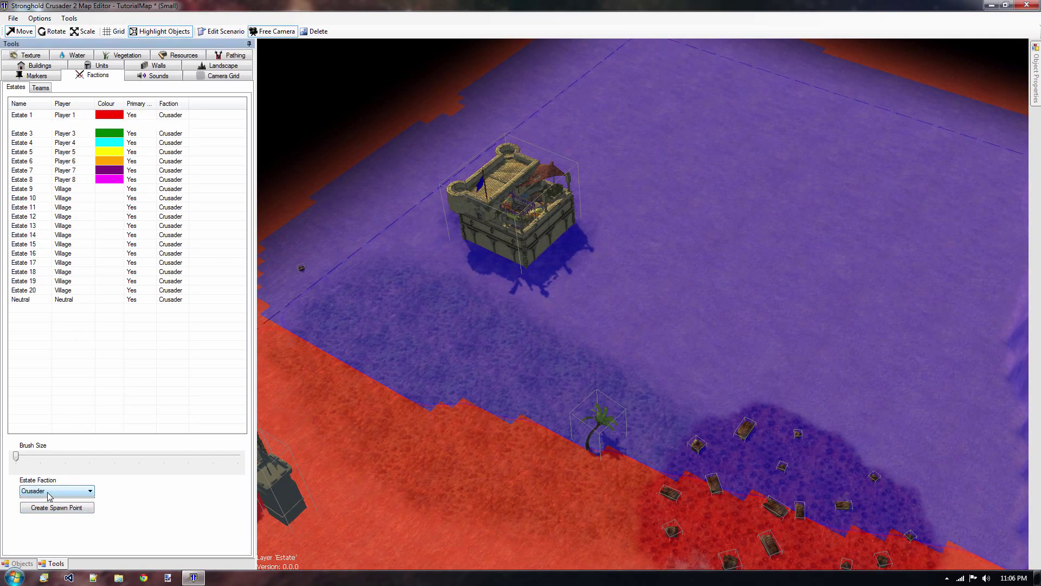
click(136, 189)
click(149, 126)
click(35, 509)
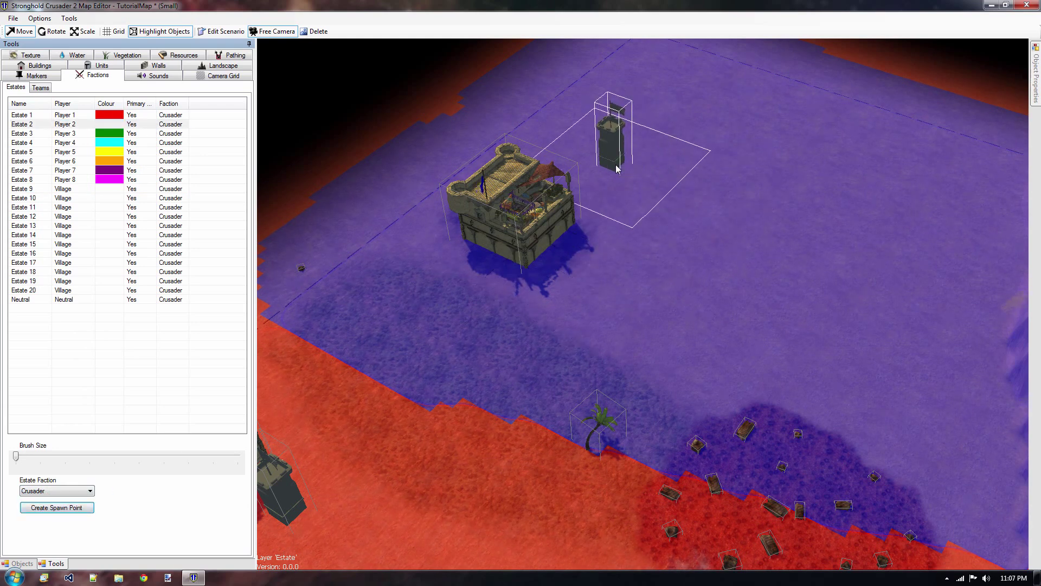
click(616, 165)
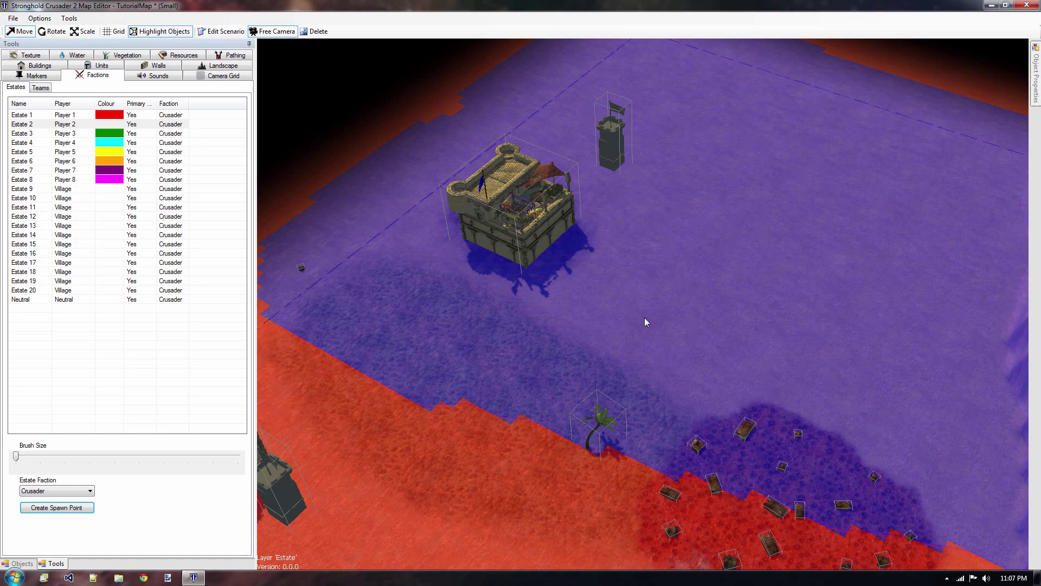
- Inspect both keeps with their spawn points and the estate areas around the lake
key(w)
key(a)
key(s)
middle_drag(720, 145, 740, 174)
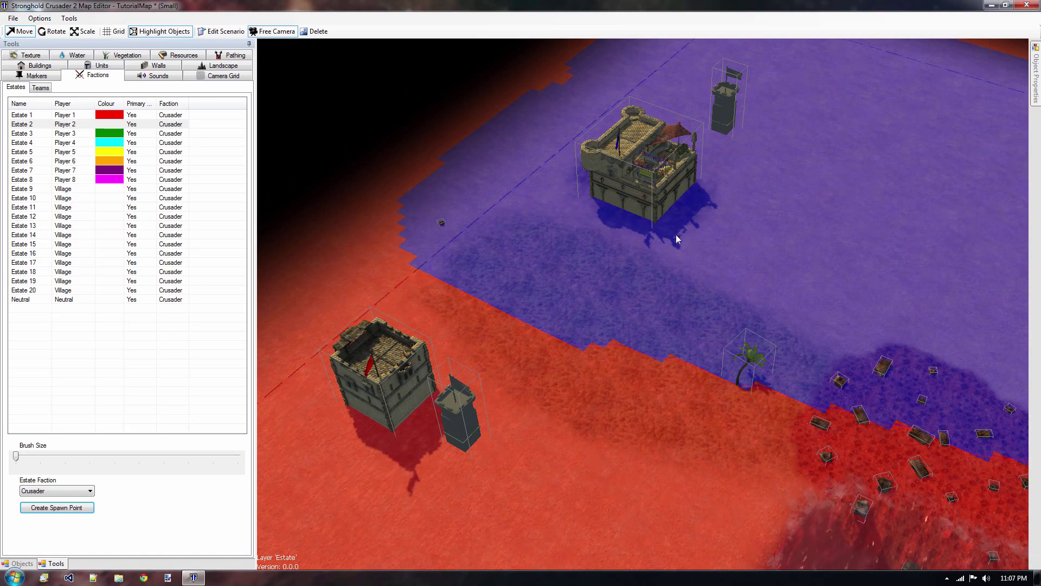
middle_drag(641, 406, 665, 284)
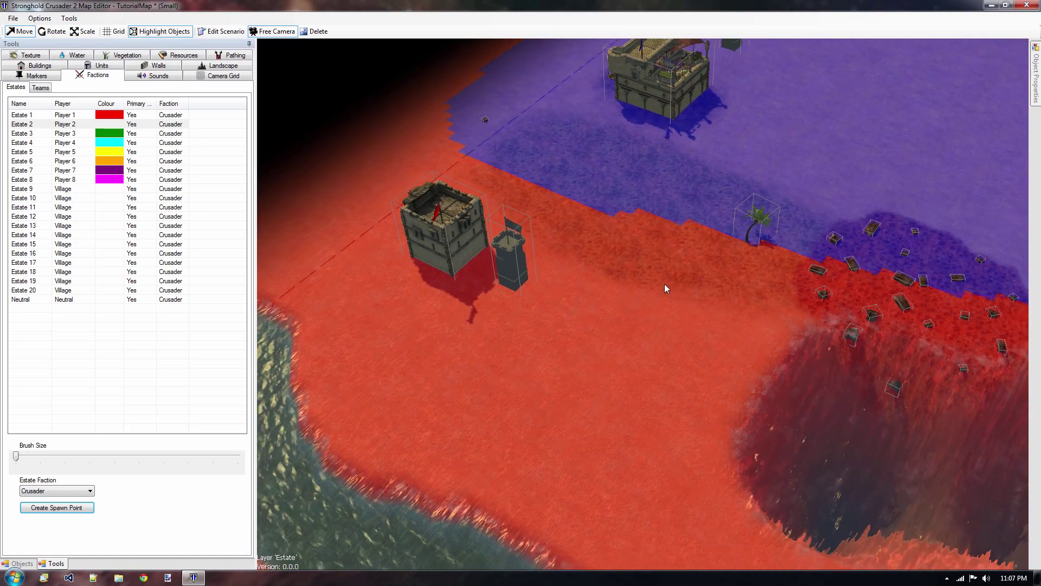
scroll(662, 289, down, 2)
middle_drag(616, 378, 395, 413)
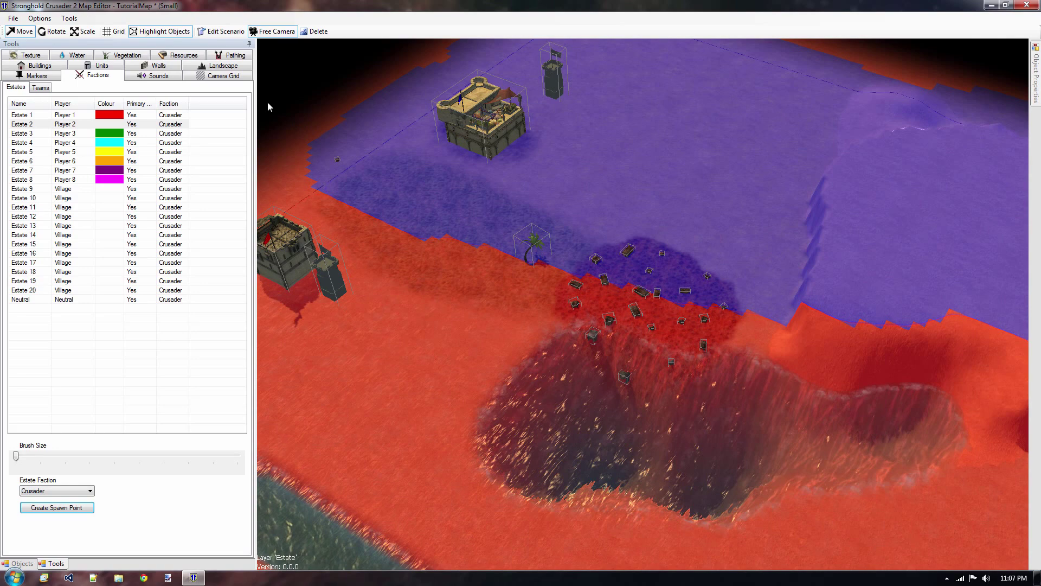
- Open the initial camera sequence settings and survey the ground from the two keeps to the iron field and the lake
click(223, 77)
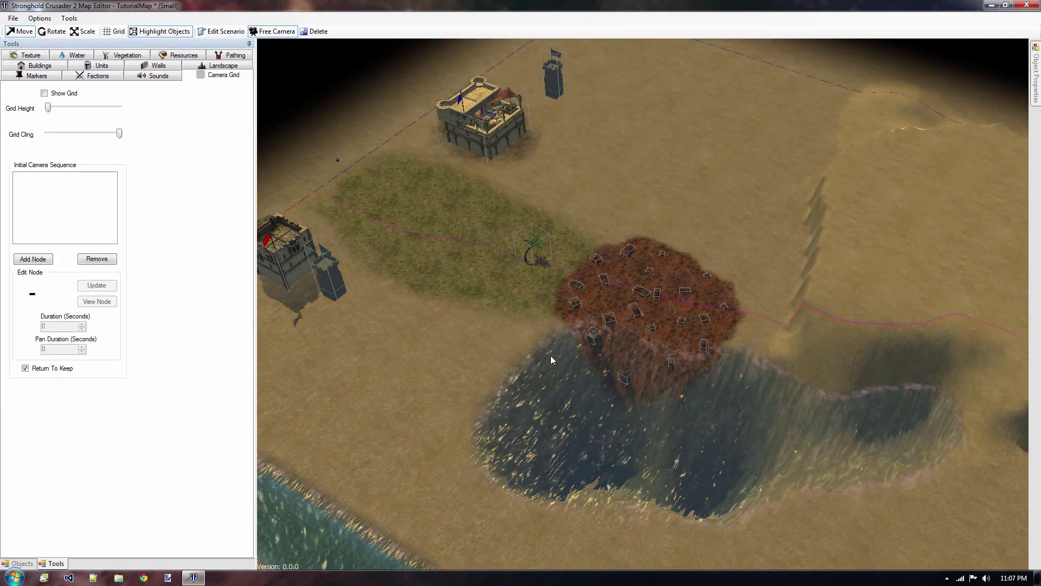
middle_drag(551, 358, 667, 404)
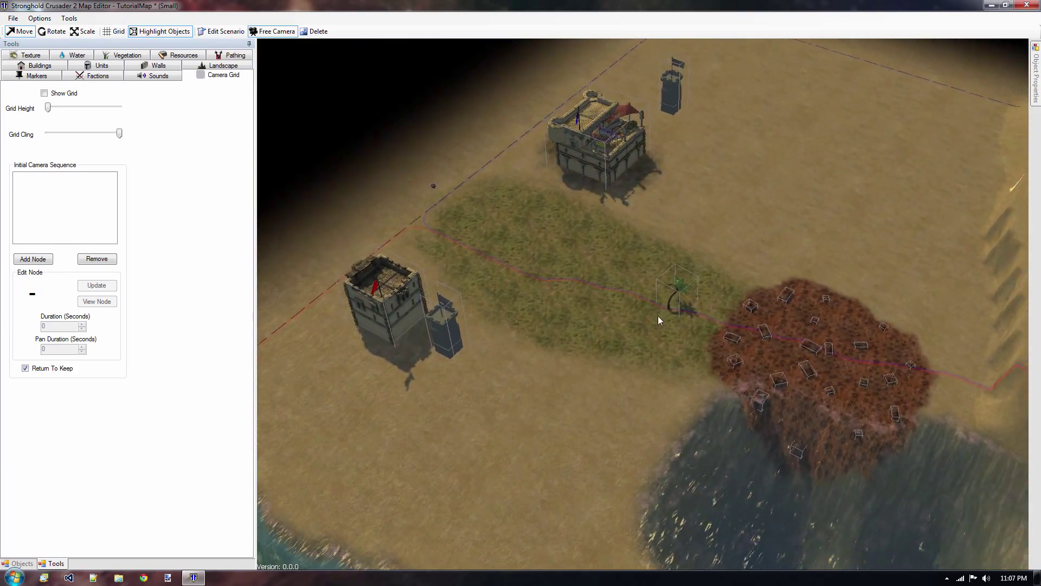
middle_drag(660, 319, 491, 233)
middle_drag(626, 253, 781, 280)
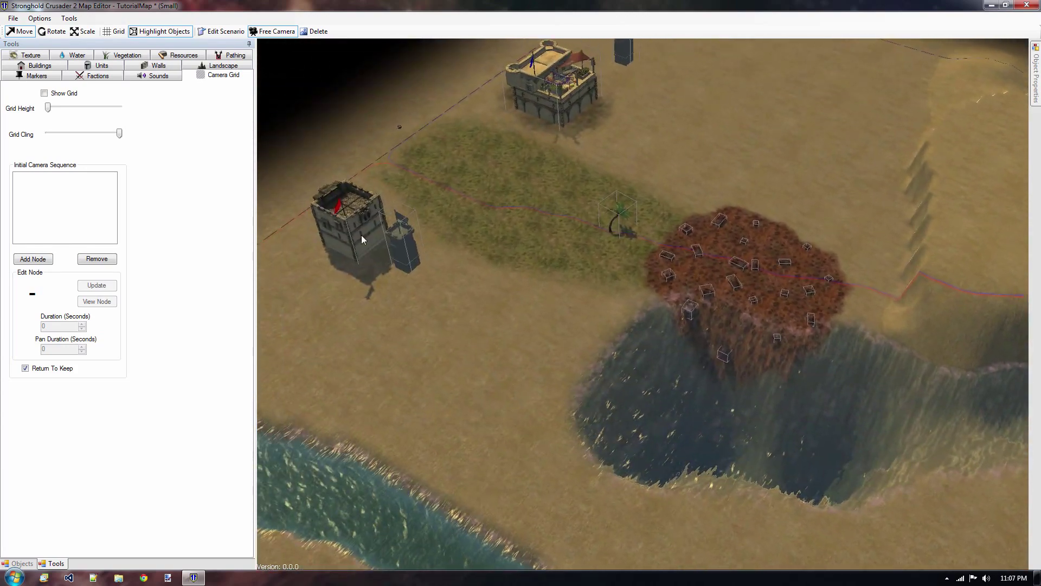
middle_drag(513, 311, 419, 282)
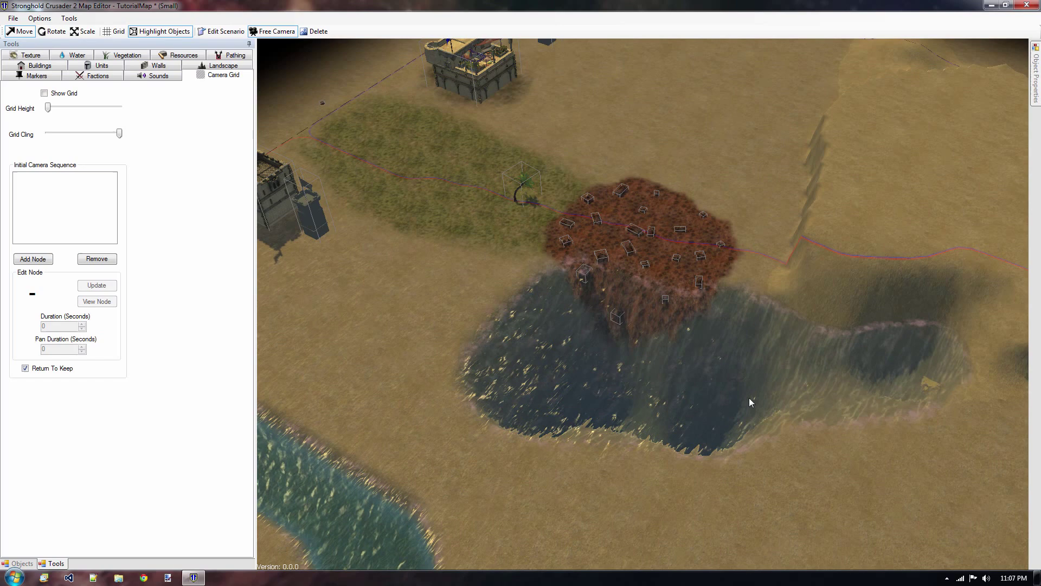
middle_drag(493, 288, 341, 272)
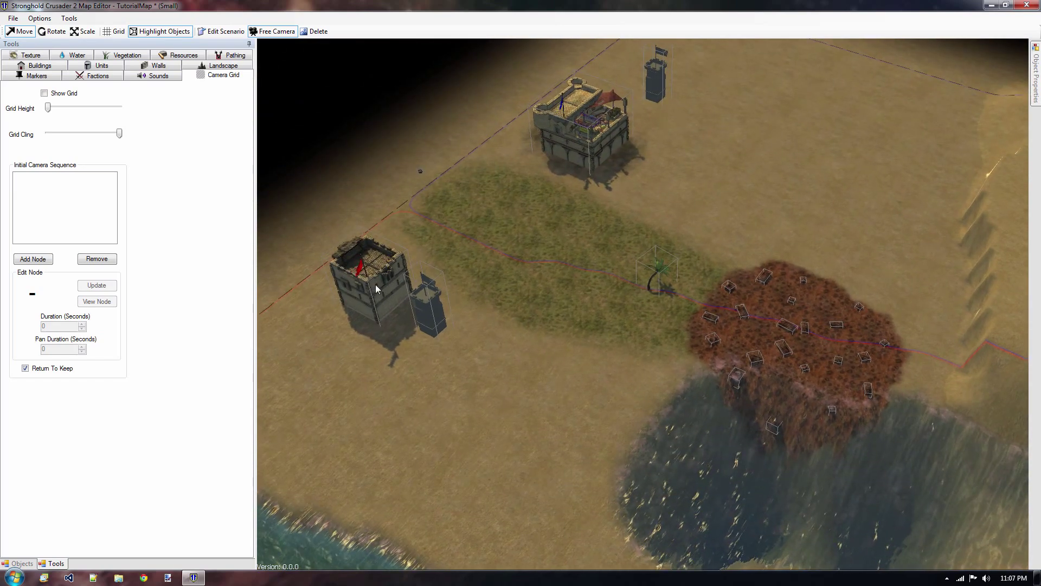
middle_drag(402, 308, 432, 327)
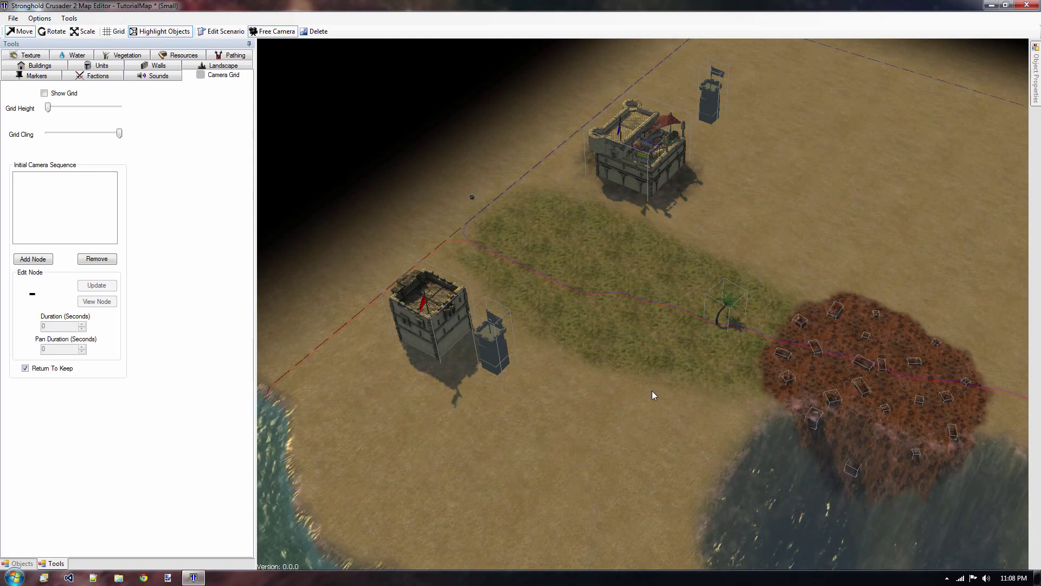
middle_drag(670, 424, 649, 375)
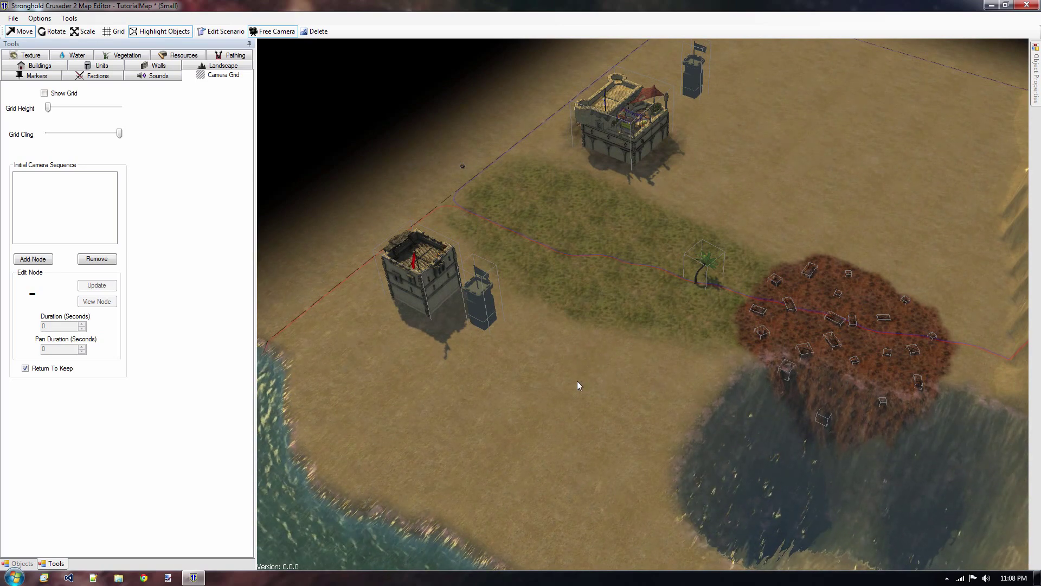
middle_drag(585, 430, 535, 392)
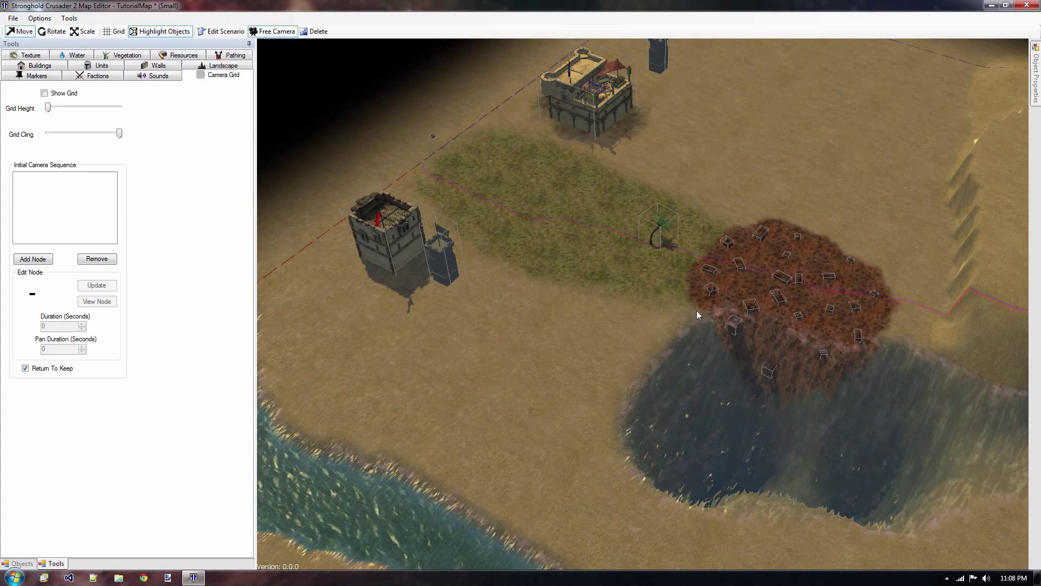
- Add a camera node framing the blue-flag keep, and update it with a duration of 3 seconds and a pan duration of 4 seconds
middle_drag(696, 310, 646, 399)
scroll(491, 281, up, 4)
scroll(538, 289, up, 2)
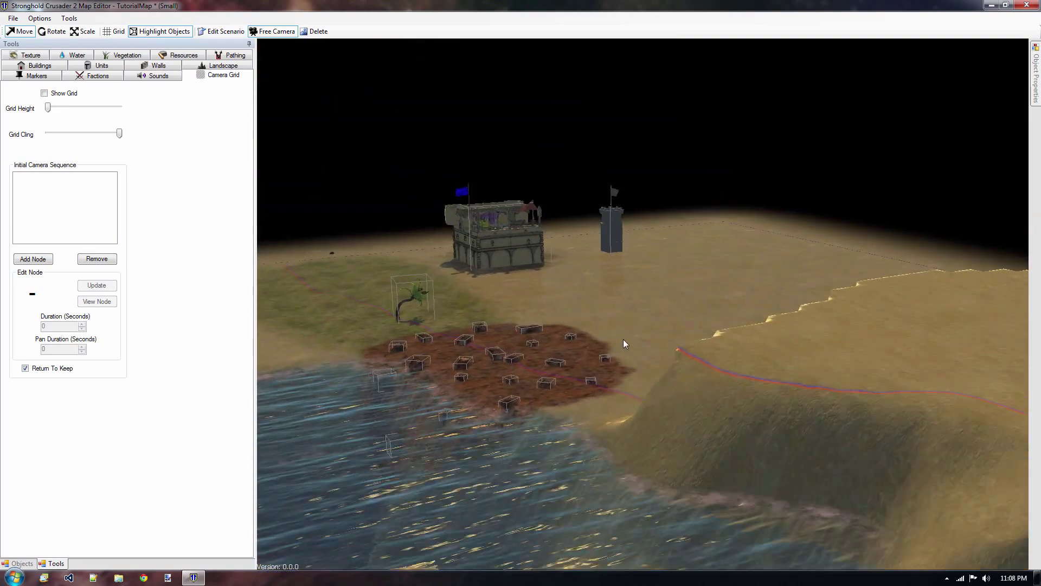
scroll(638, 336, up, 3)
scroll(645, 396, up, 3)
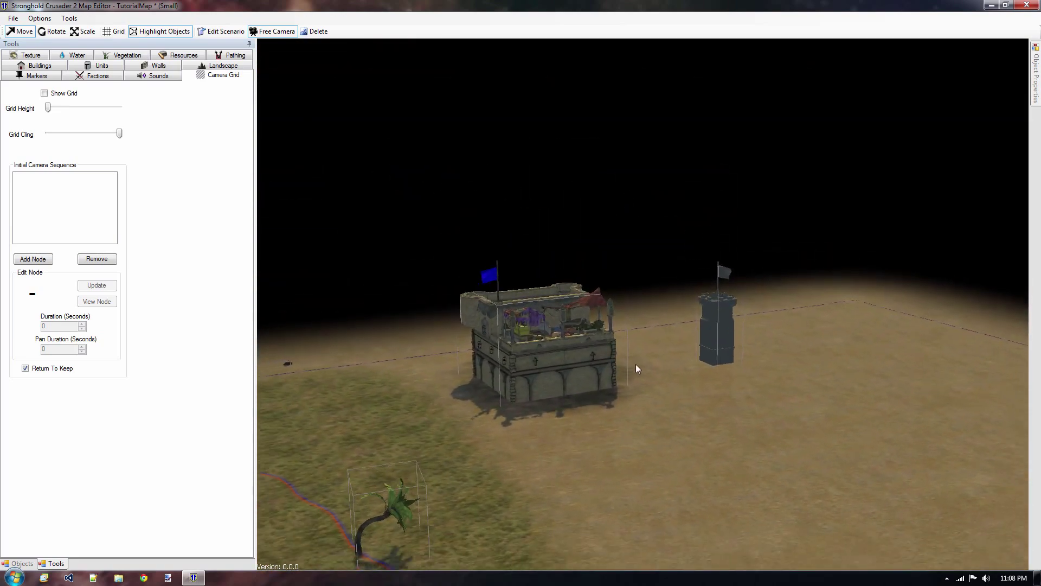
click(36, 261)
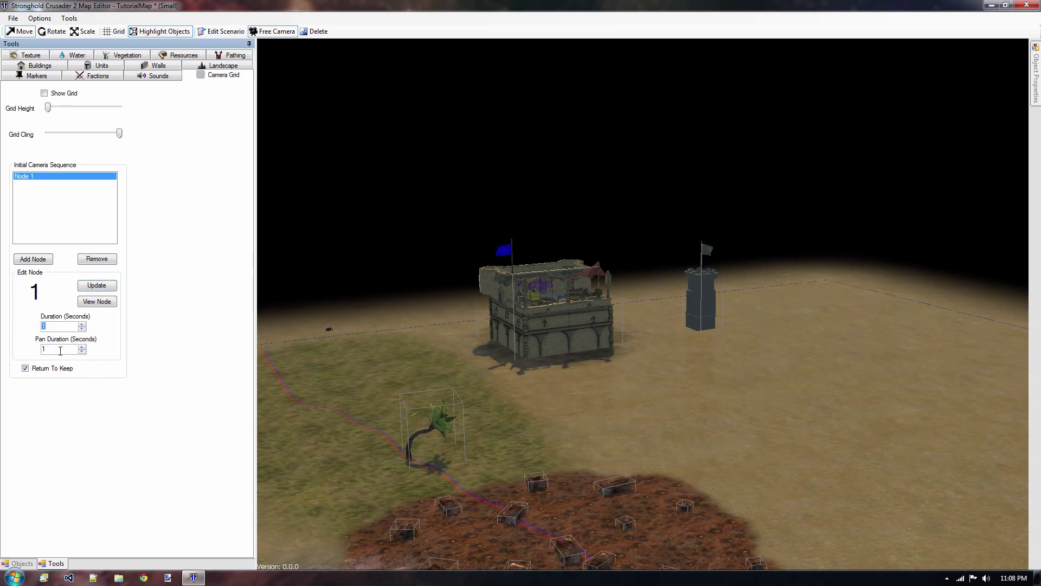
text(3)
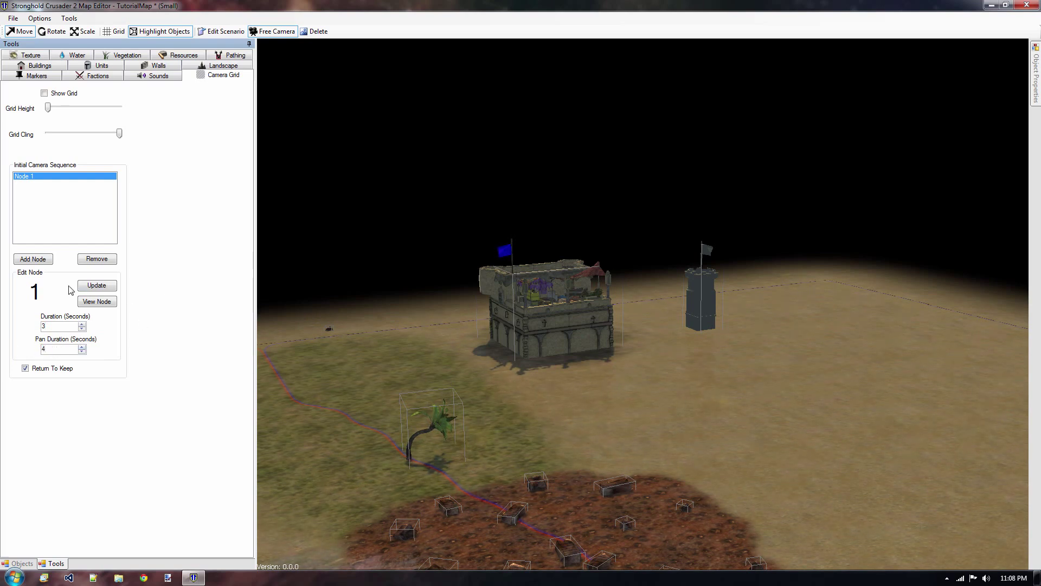
click(95, 288)
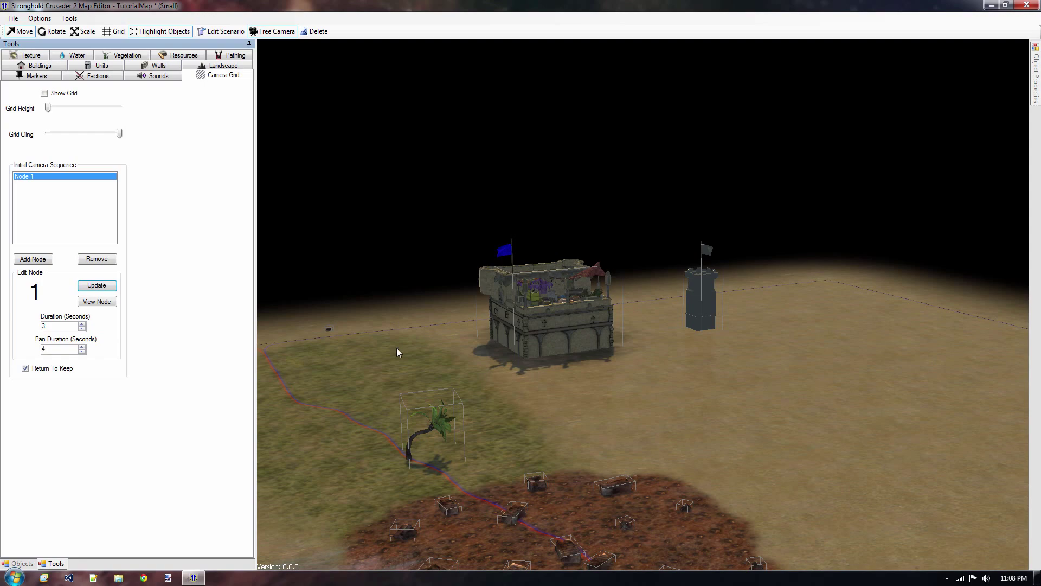
- Add a second camera node with a closer view from above of the red-flag keep and its spawn point
key(s)
key(a)
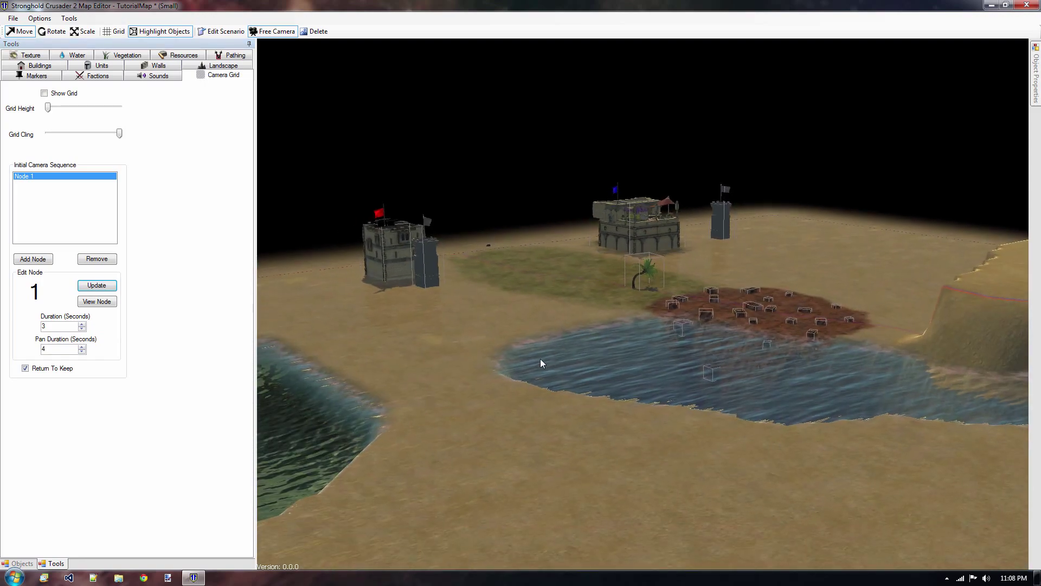
key(w)
key(a)
middle_drag(597, 407, 595, 211)
key(w)
middle_drag(595, 340, 633, 386)
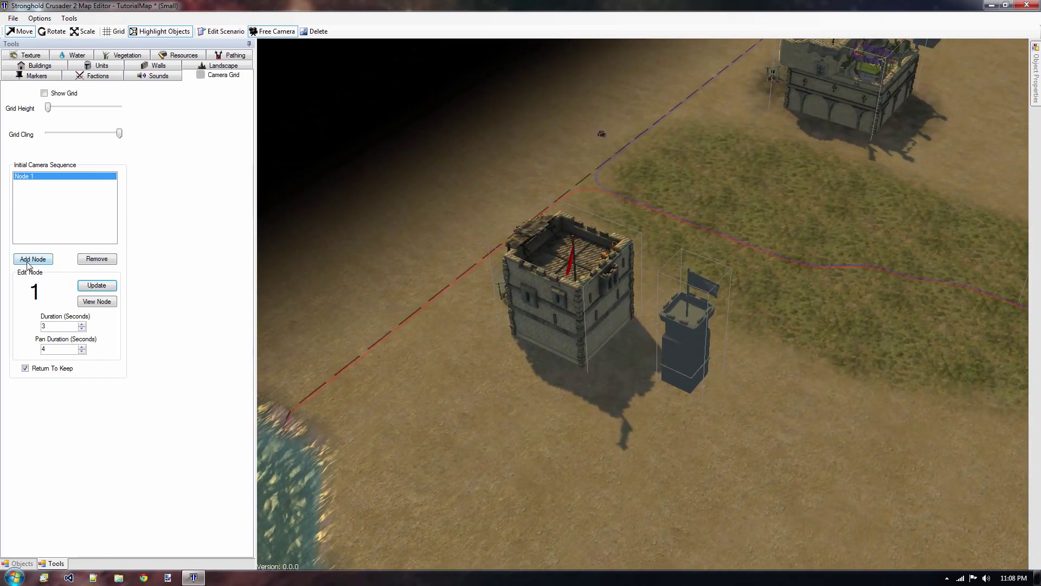
click(30, 261)
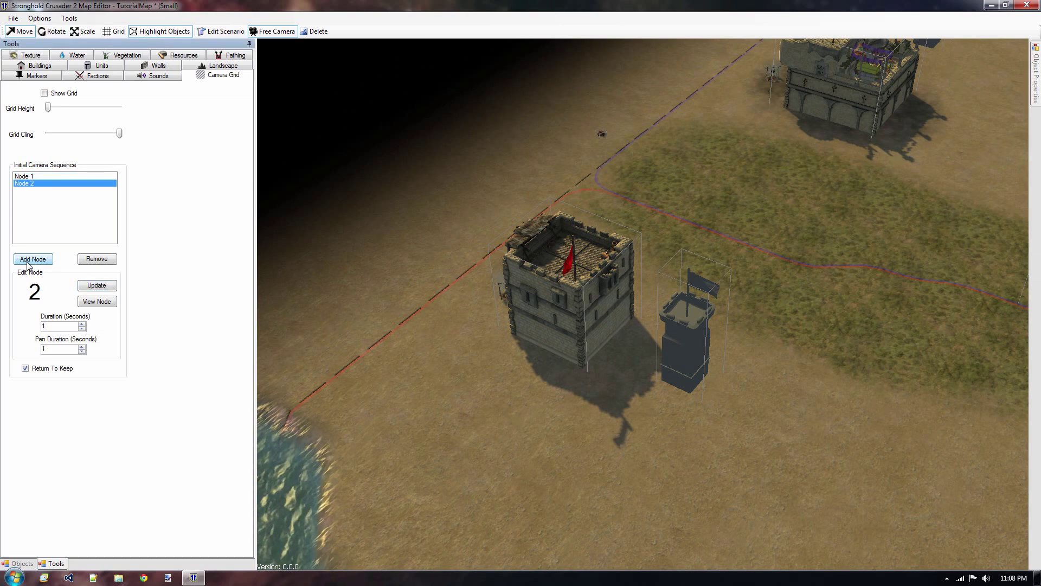
- Set the second camera node's duration to 3 seconds and its pan duration to 4 seconds
click(93, 286)
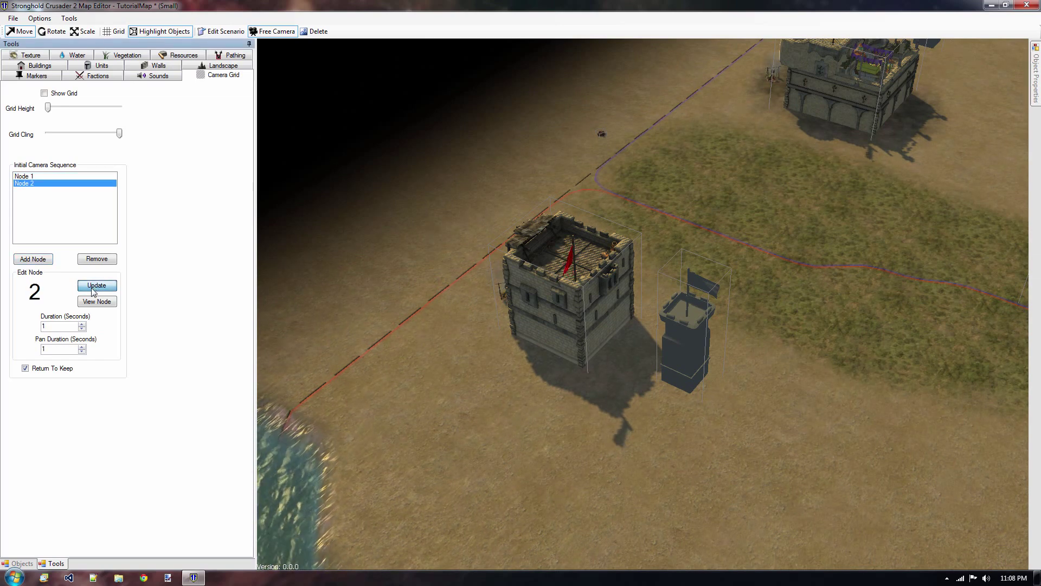
double_click(44, 327)
text(3)
key(Tab)
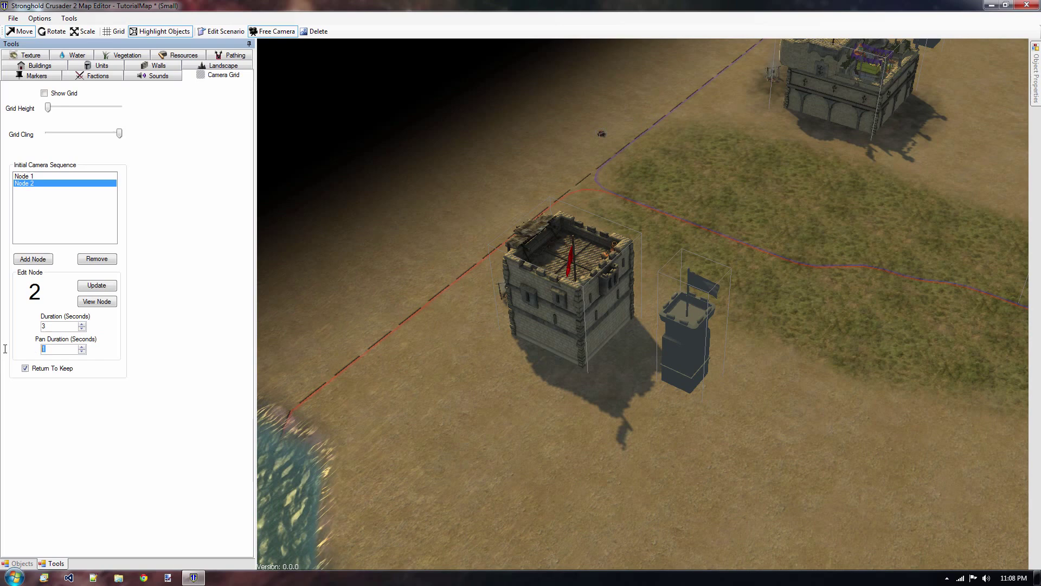
text(4)
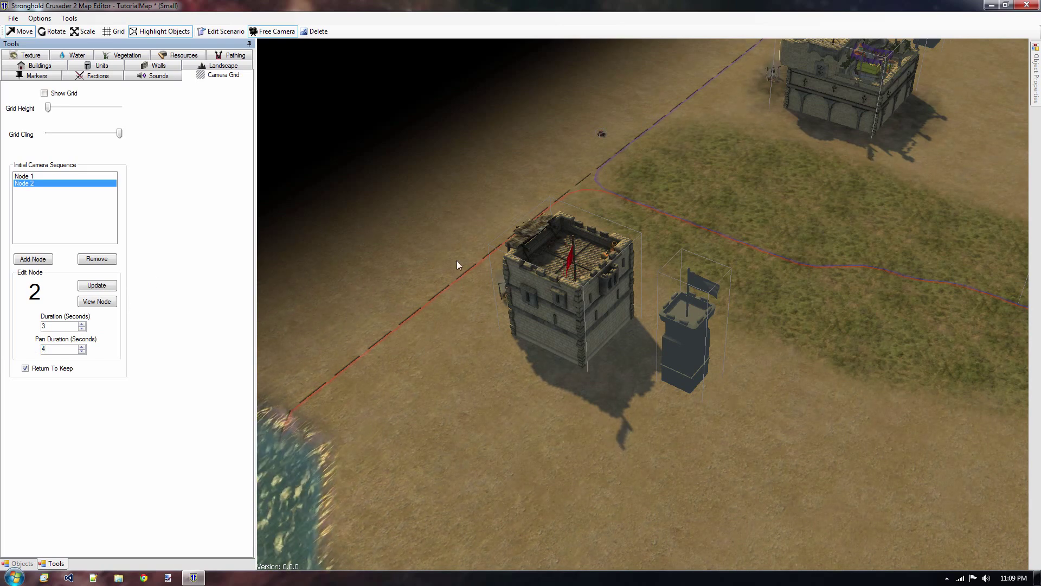
- Move the camera away from the saved views, and preview Node 1 followed by Node 2
middle_drag(607, 289, 424, 302)
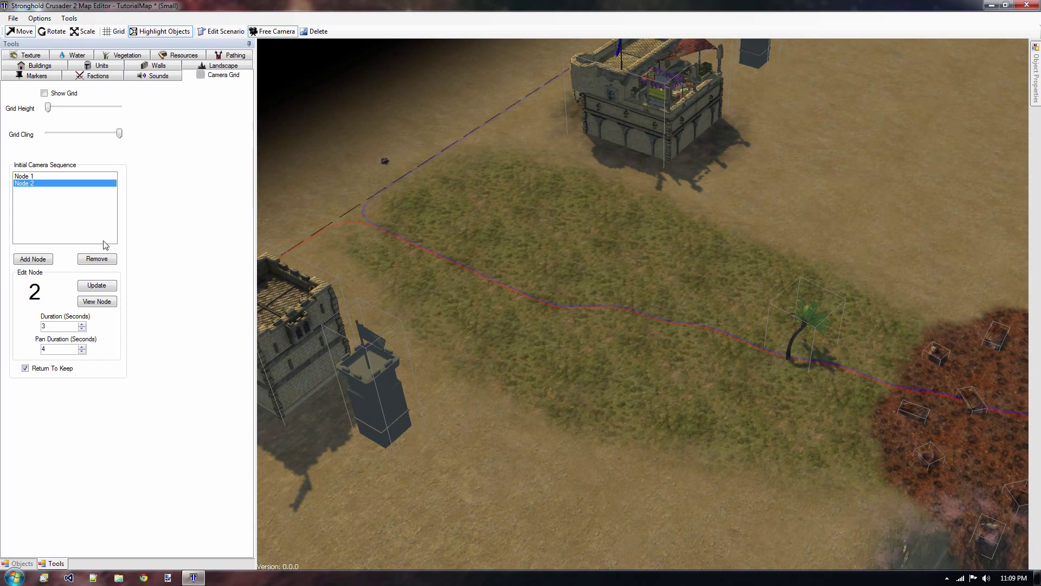
click(21, 176)
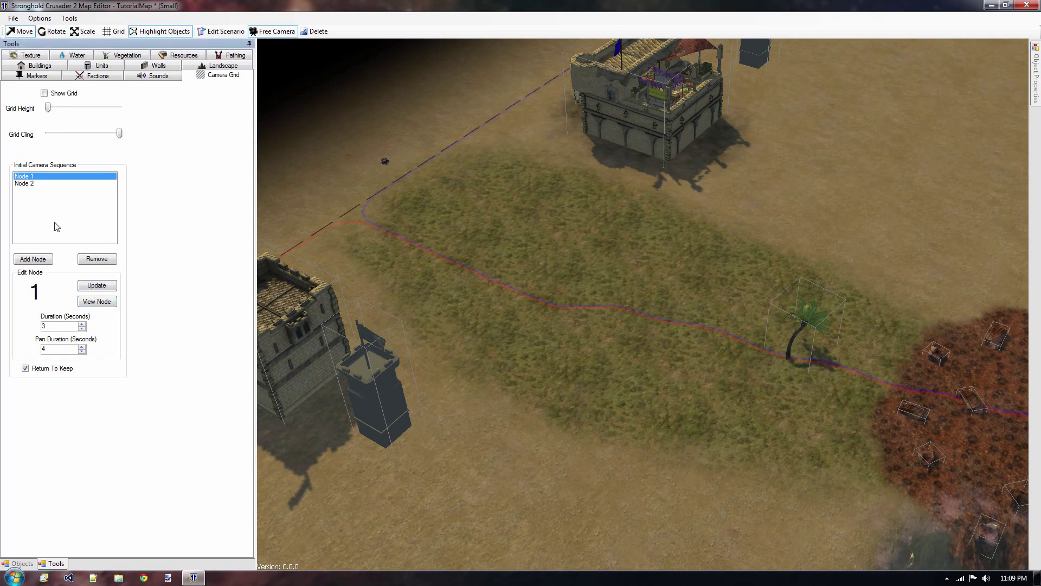
click(98, 302)
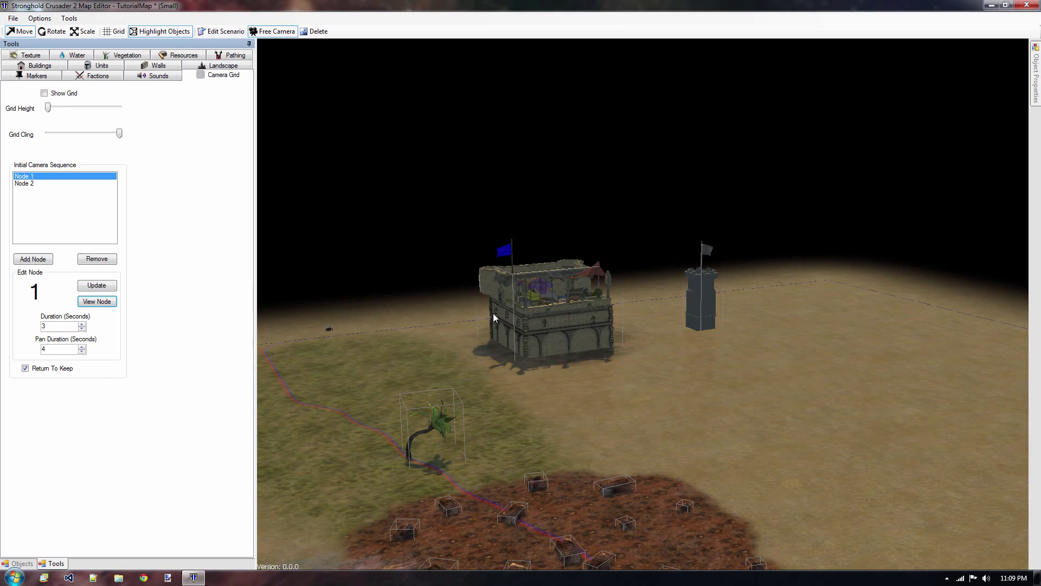
click(41, 184)
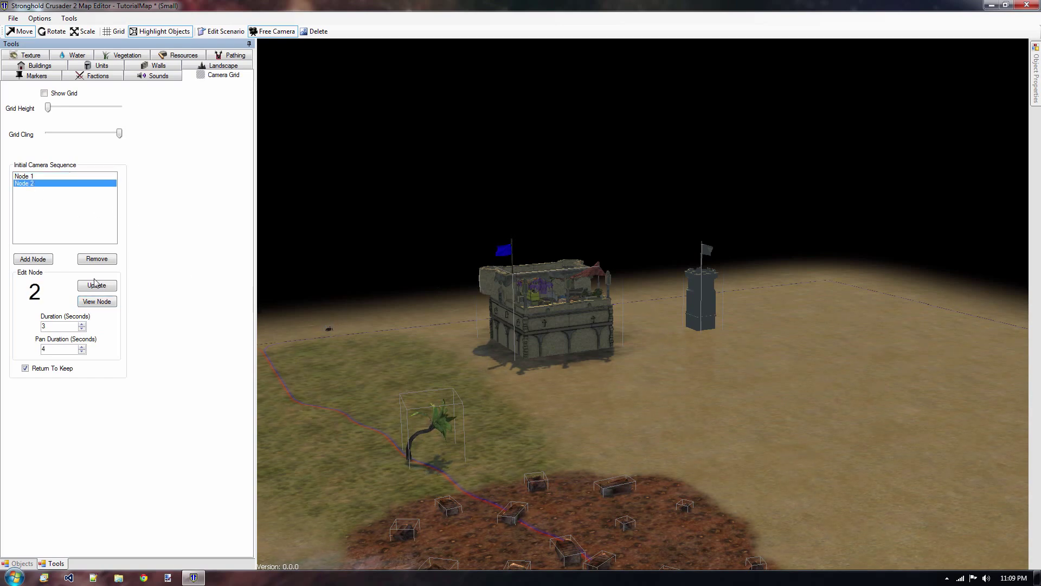
click(95, 301)
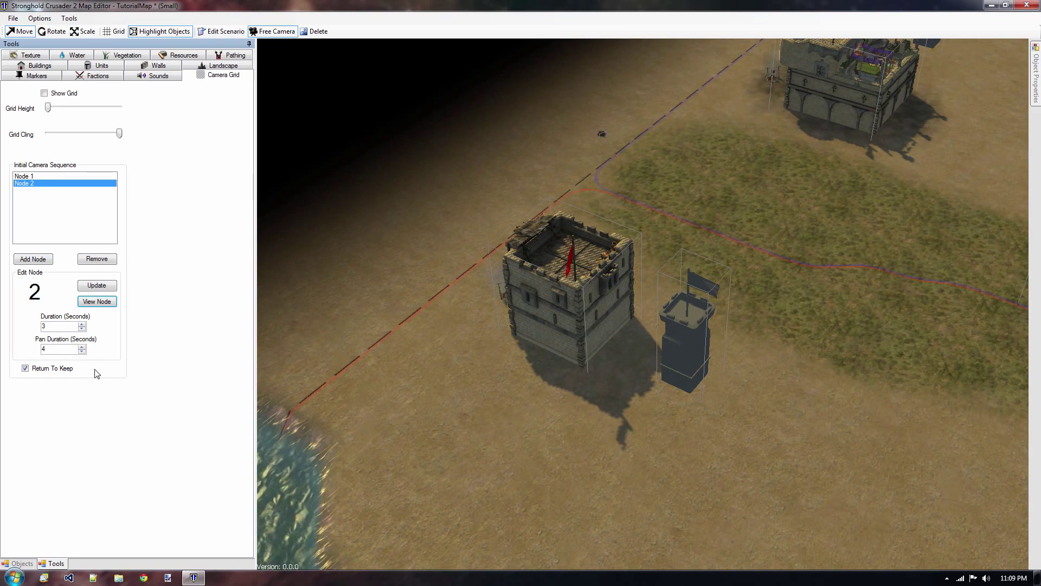
- Paint blocked pathing tiles along the shore near the red-flag keep with the tile brush enlarged by one notch
click(234, 56)
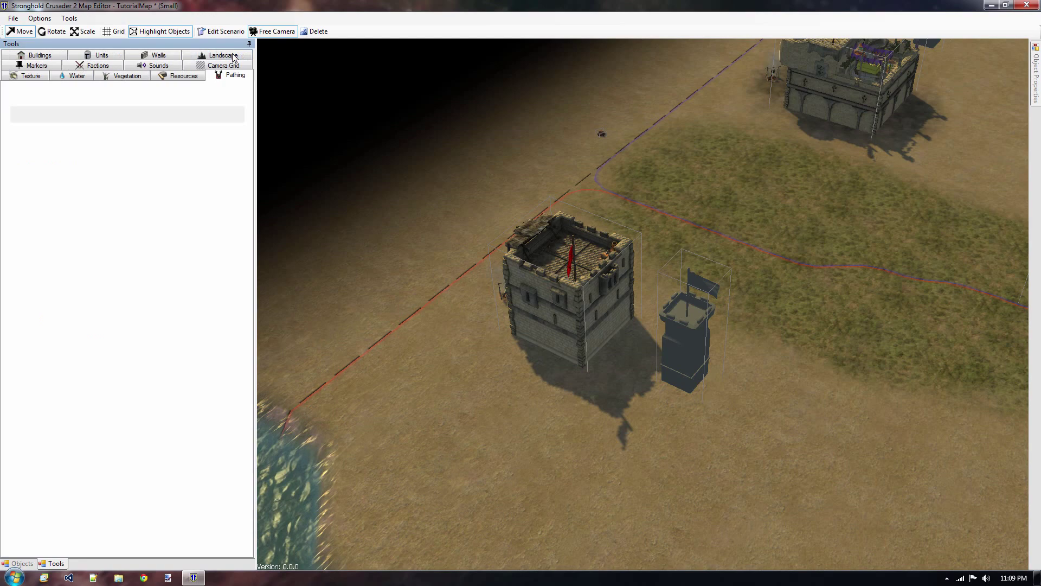
middle_drag(503, 406, 529, 286)
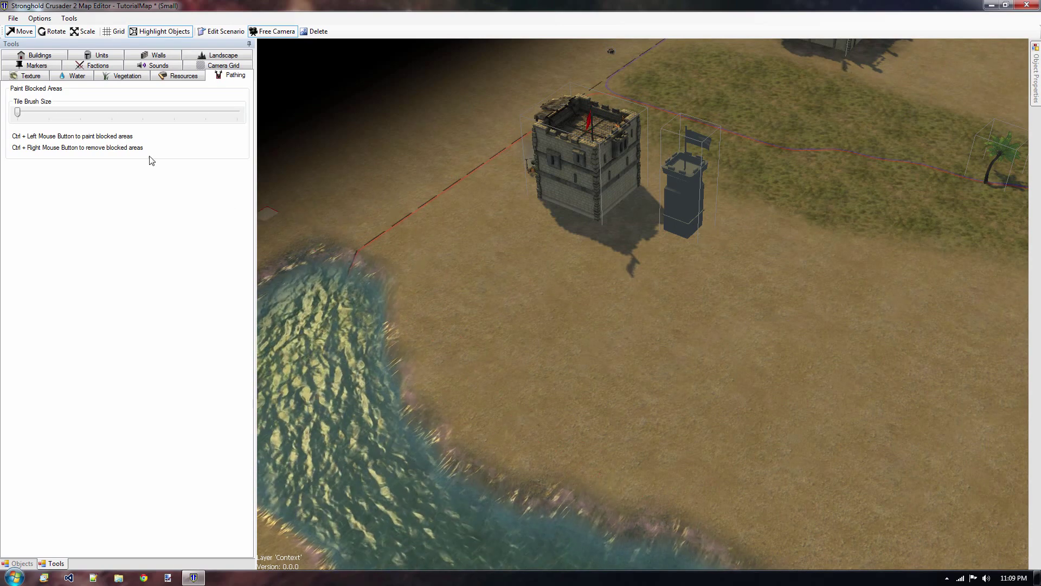
mouse_move(18, 112)
mouse_down()
mouse_move(190, 132)
mouse_move(174, 116)
mouse_move(49, 117)
mouse_up()
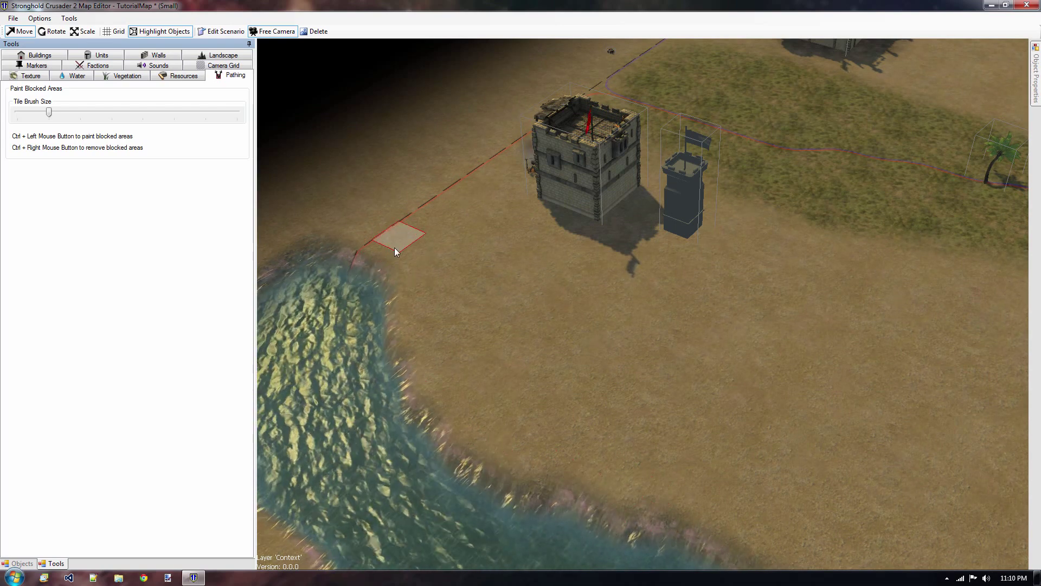
mouse_move(395, 248)
ctrl+mouse_down()
mouse_move(430, 373)
mouse_move(469, 446)
mouse_move(558, 486)
mouse_move(640, 497)
mouse_move(710, 529)
mouse_move(591, 464)
mouse_move(750, 552)
mouse_move(731, 572)
mouse_move(591, 530)
ctrl+mouse_up()
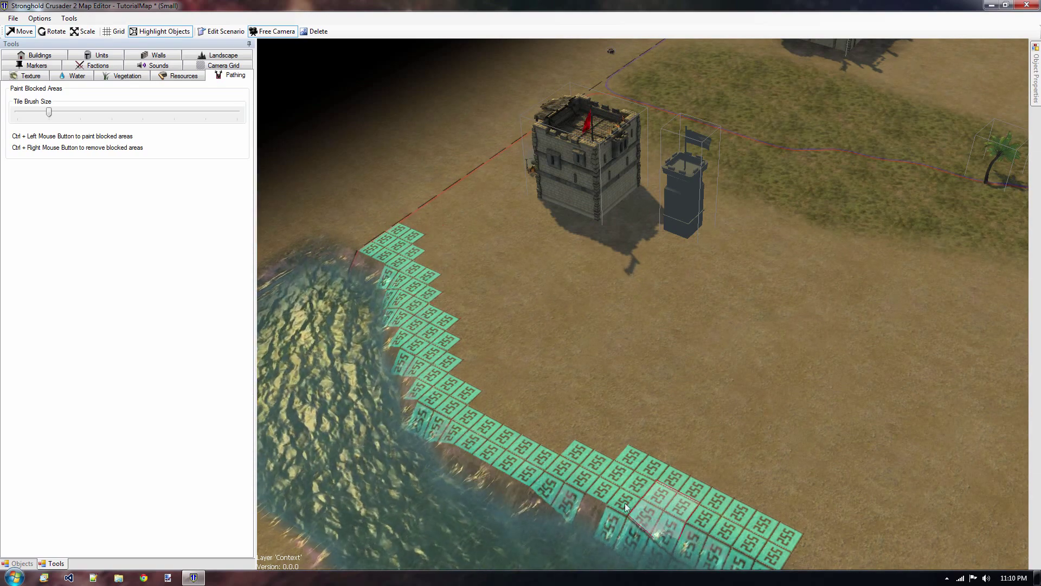
- Extend the strip of blocked pathing tiles farther along the river shore, away from the red-flag keep
key(d)
key(s)
mouse_move(497, 374)
ctrl+mouse_down()
mouse_move(609, 424)
mouse_move(784, 553)
ctrl+mouse_up()
- Enlarge the tile brush to one notch below maximum and paint the raised plateau and its far hill as blocked
middle_drag(571, 331, 535, 521)
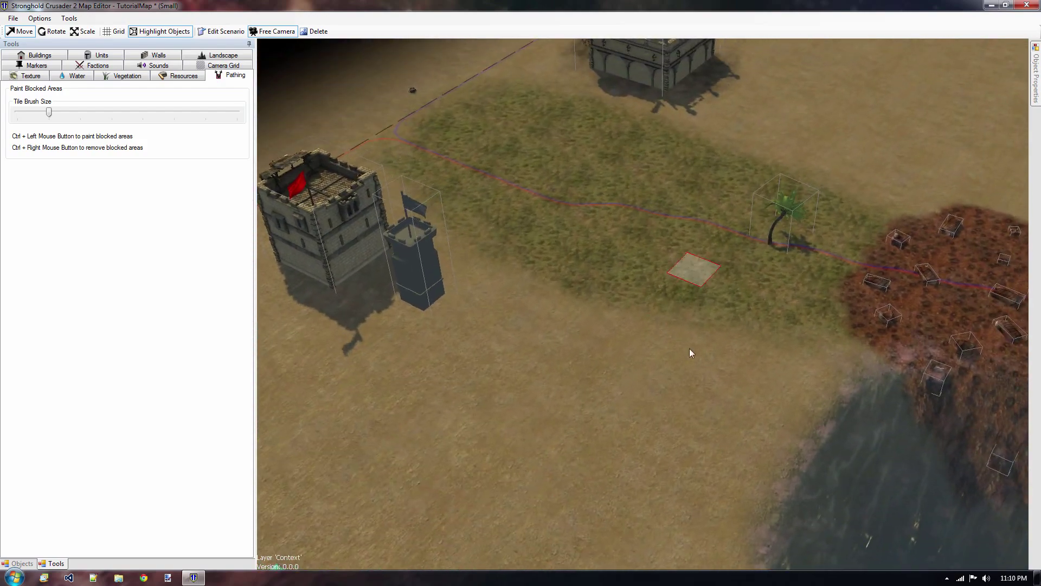
middle_drag(689, 350, 395, 416)
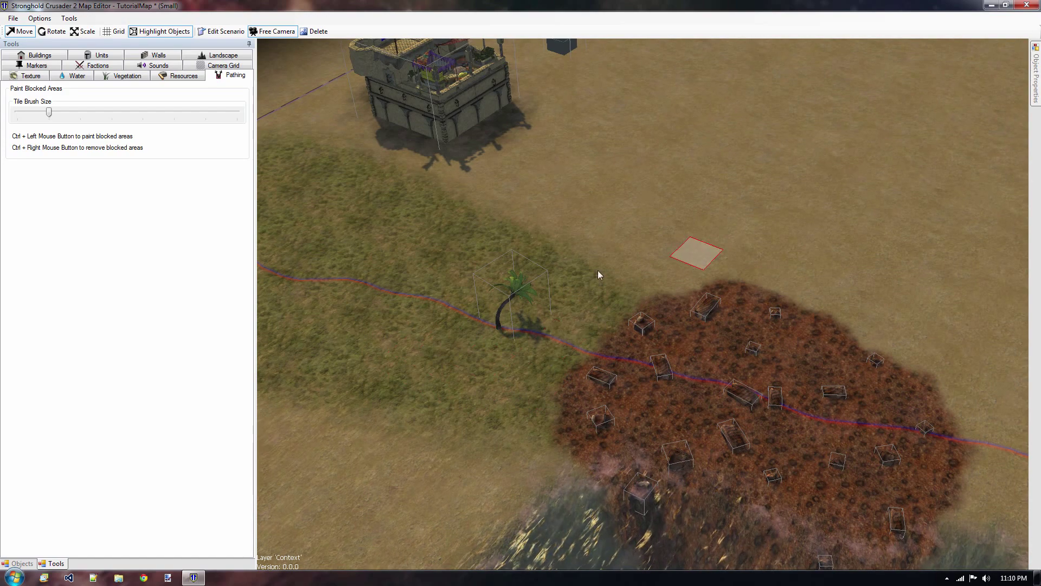
middle_drag(749, 263, 320, 222)
middle_drag(613, 374, 342, 200)
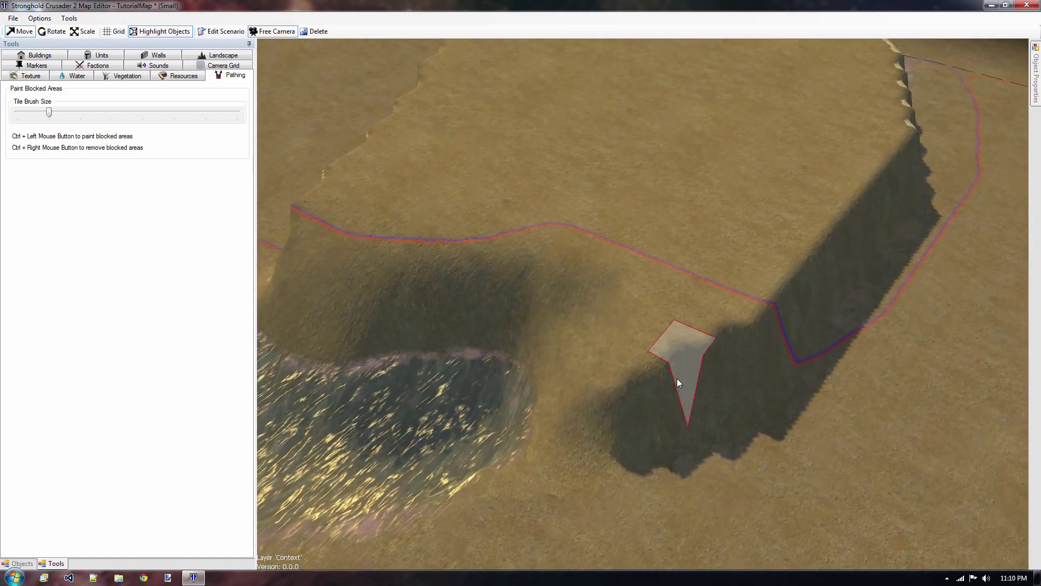
drag(49, 112, 205, 112)
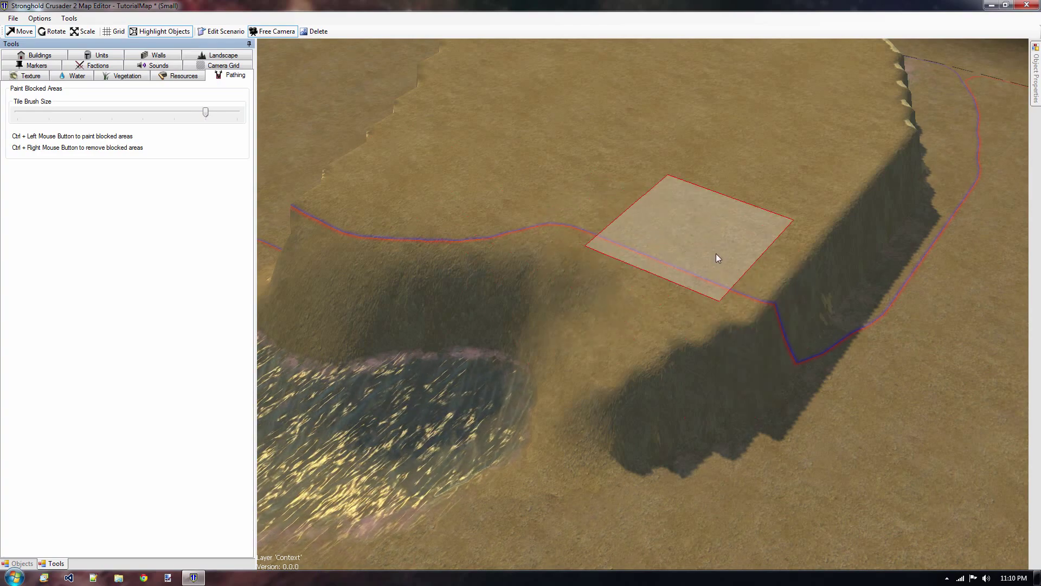
mouse_move(716, 255)
ctrl+mouse_down()
mouse_move(542, 179)
mouse_move(445, 230)
mouse_move(412, 230)
mouse_move(770, 225)
mouse_move(815, 92)
mouse_move(799, 184)
ctrl+mouse_up()
middle_drag(732, 135, 665, 388)
key(w)
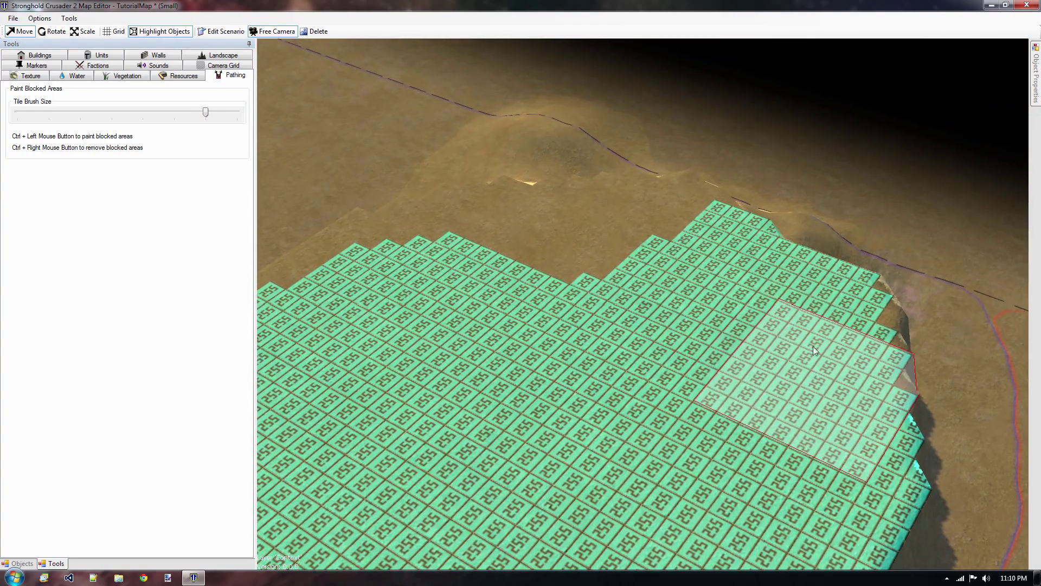
mouse_move(813, 346)
ctrl+mouse_down()
mouse_move(478, 300)
mouse_move(502, 119)
mouse_move(824, 315)
mouse_move(786, 473)
ctrl+mouse_up()
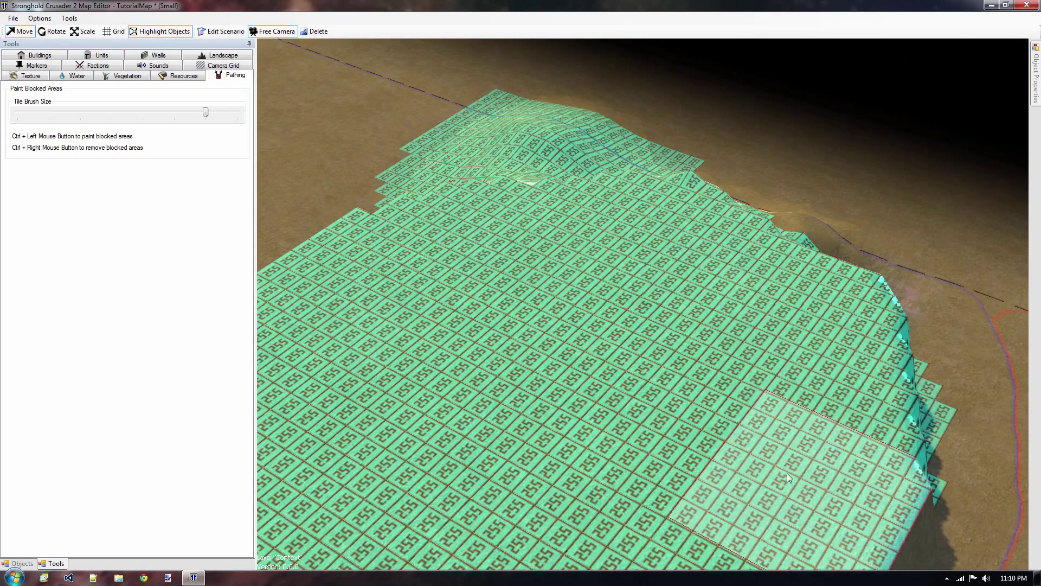
middle_drag(628, 390, 922, 152)
mouse_move(455, 320)
middle_down()
mouse_move(706, 252)
mouse_move(506, 420)
mouse_move(522, 404)
middle_up()
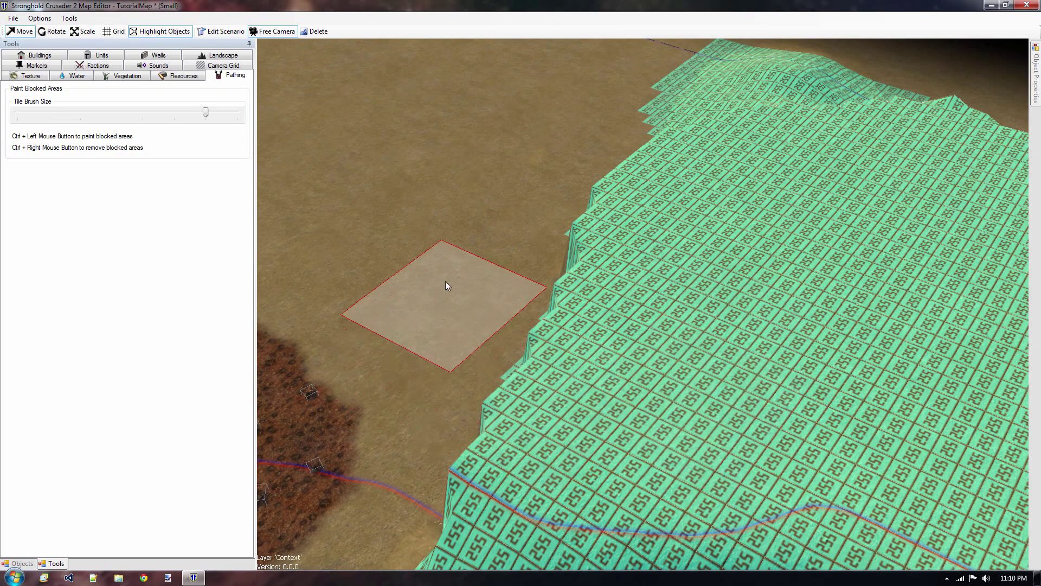
key(a)
key(s)
key(w)
key(s)
key(d)
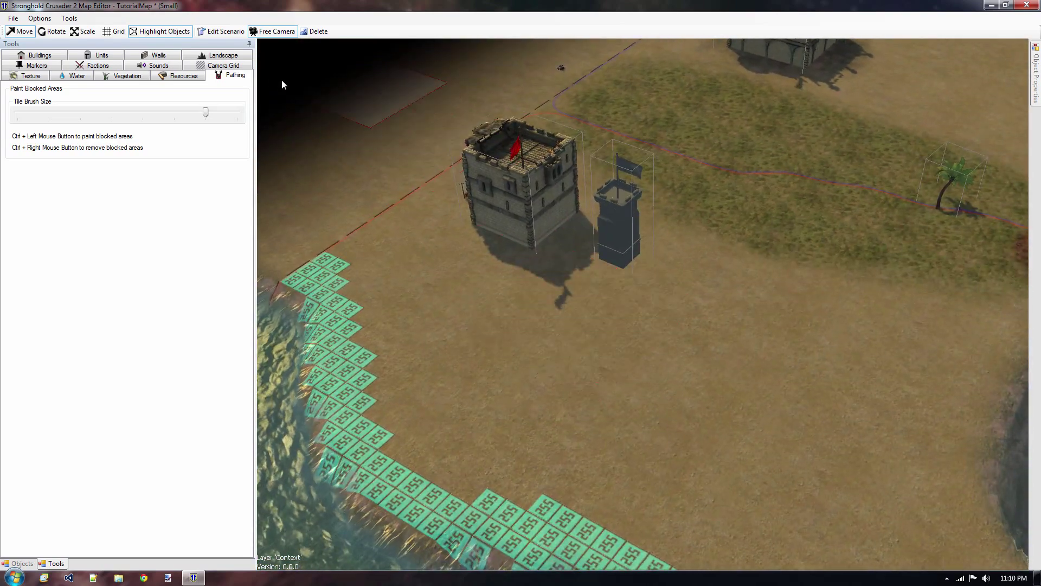
- Open the scenario editor and look through the options of the Mission and Freebuild map types
click(222, 32)
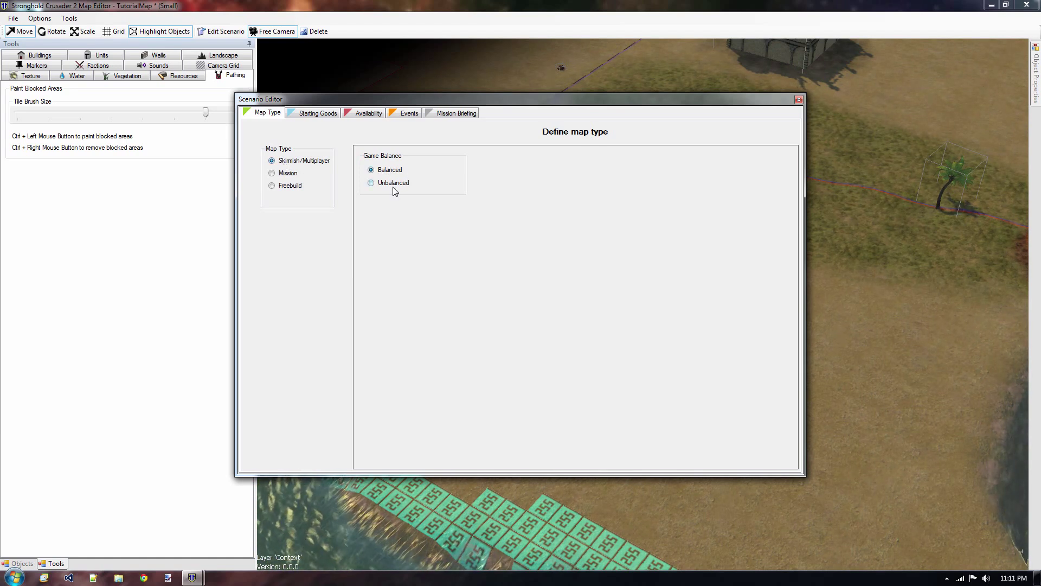
click(288, 173)
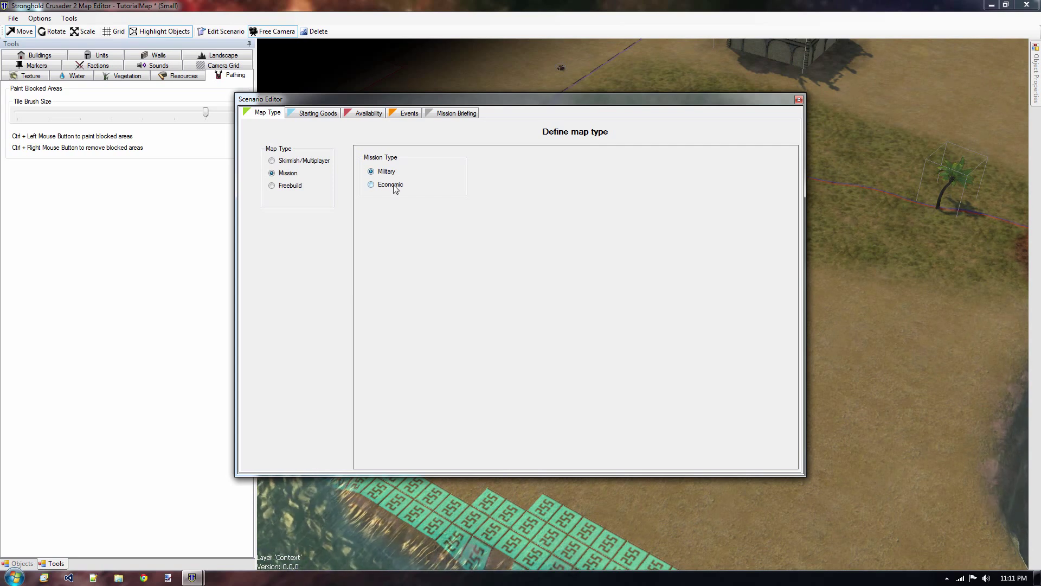
click(291, 186)
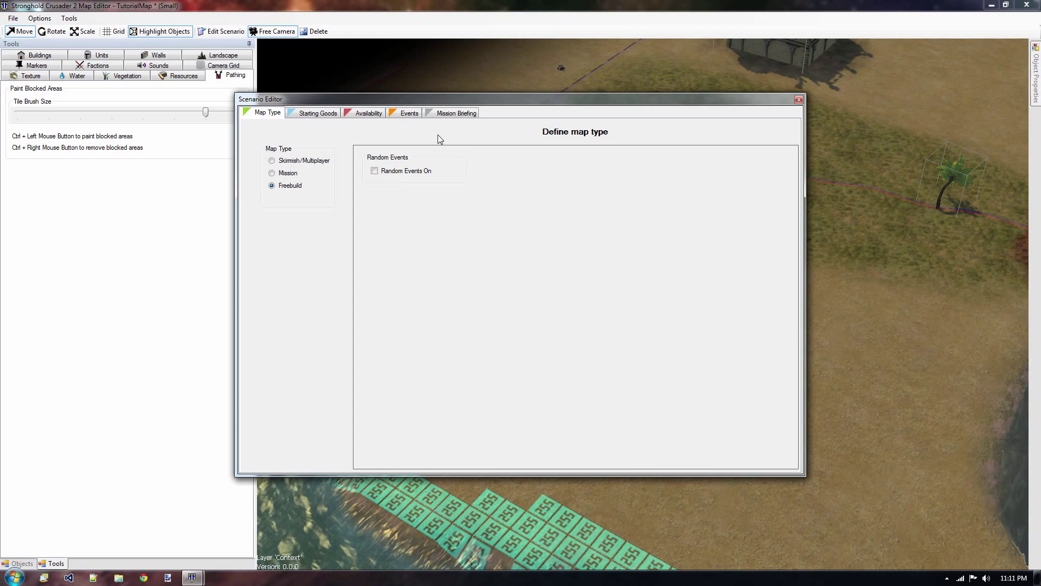
- Set the starting goods to 200 gold in the treasury and 200 wood and 200 stone in the stockpile
click(322, 114)
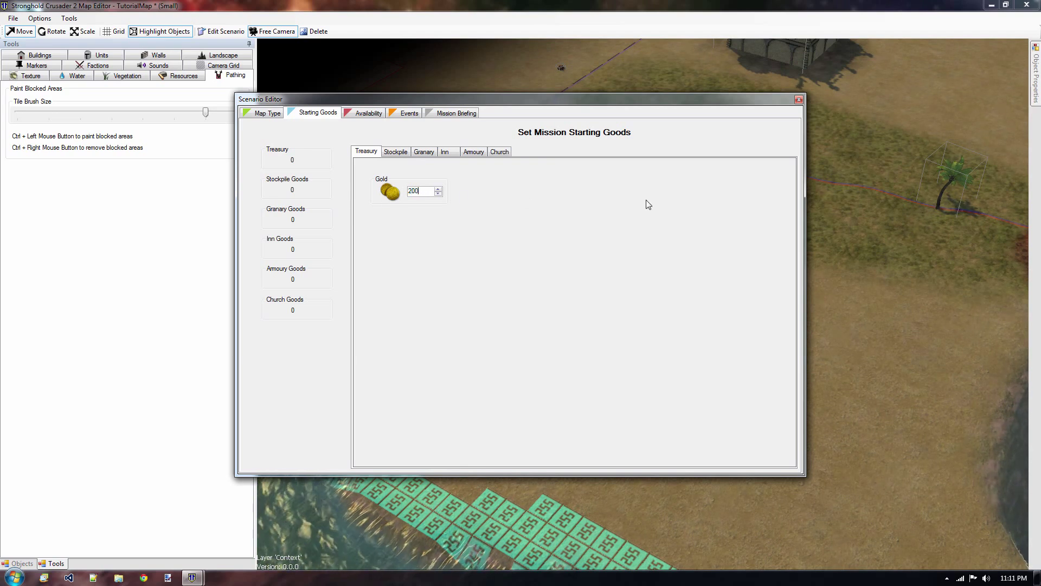
click(391, 154)
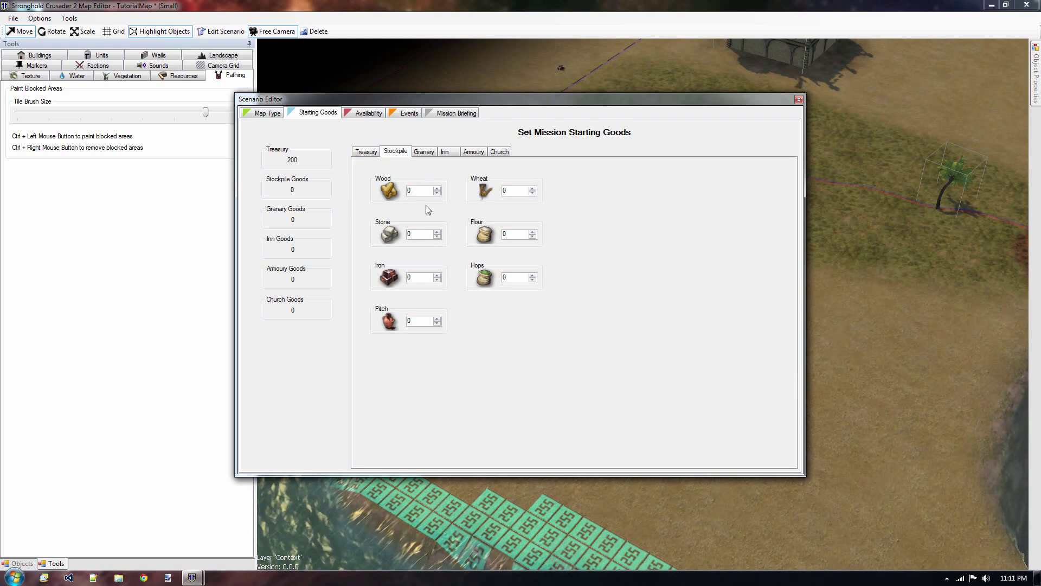
text(200)
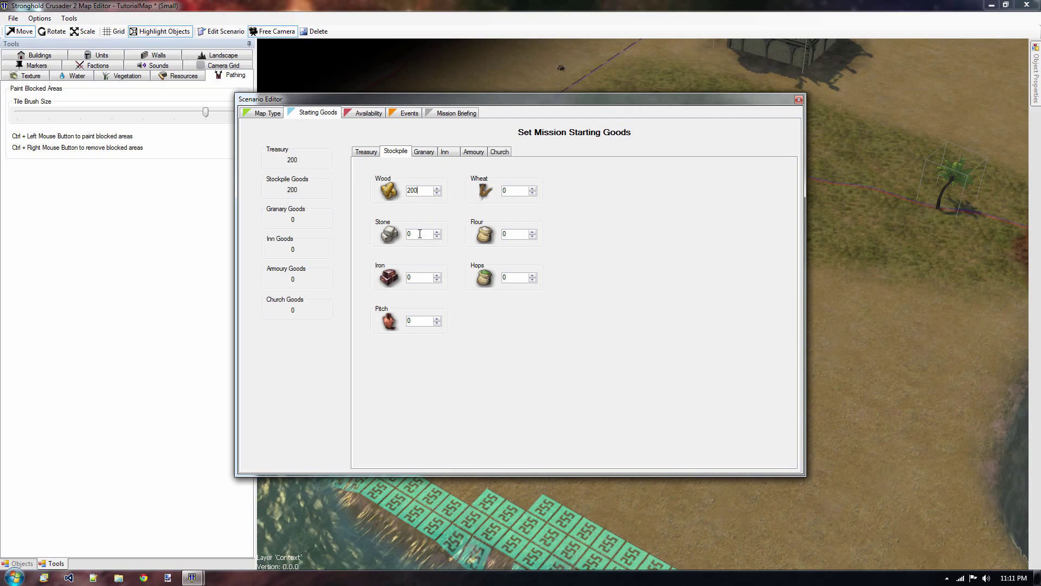
text(200)
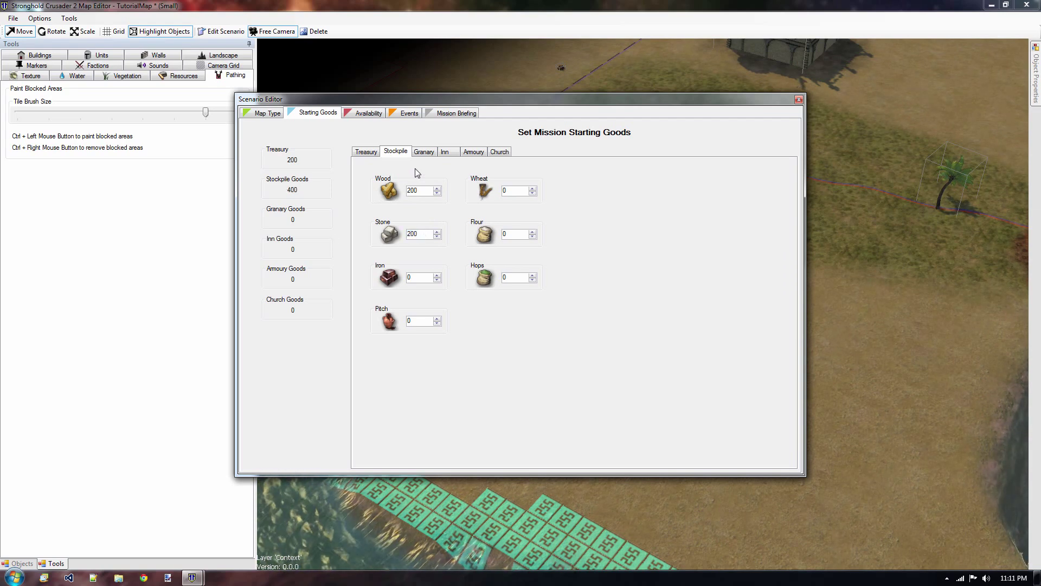
- Stock the granary with 250 units of starting food and the armoury with 10 bows
click(423, 152)
drag(375, 195, 370, 196)
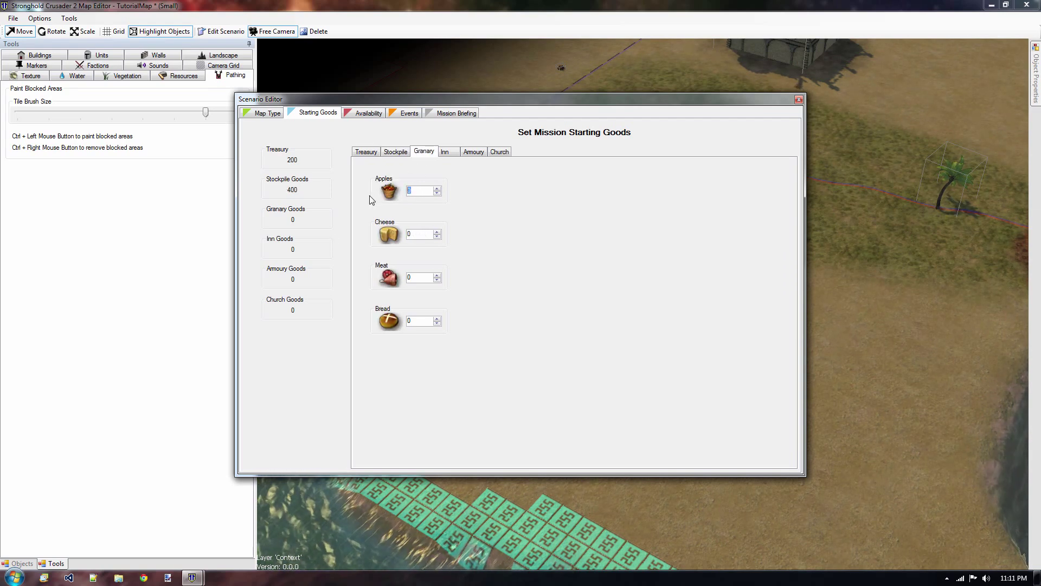
click(472, 153)
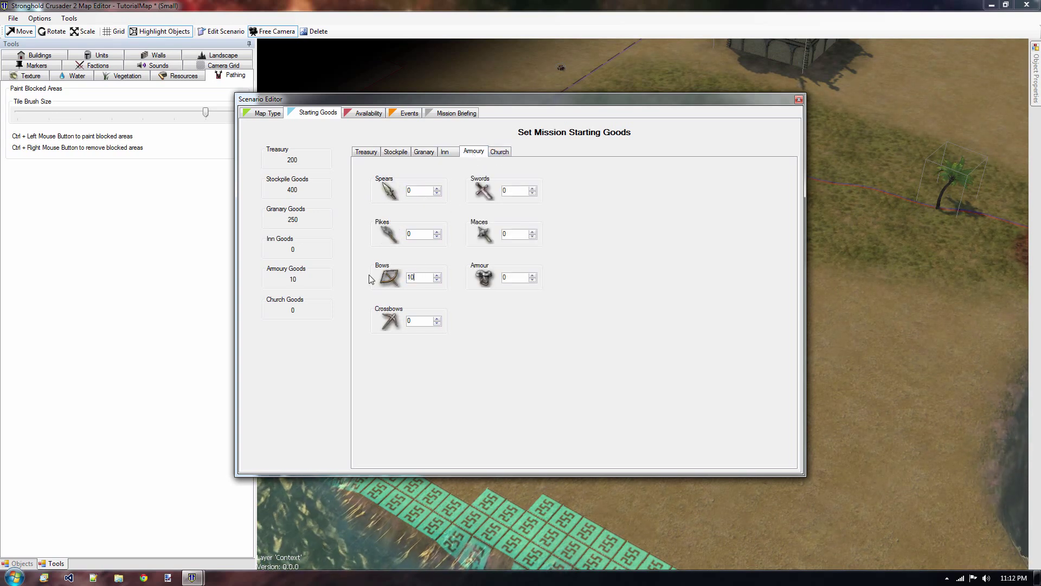
- Make all buildings in every category unavailable except the Inn
click(365, 116)
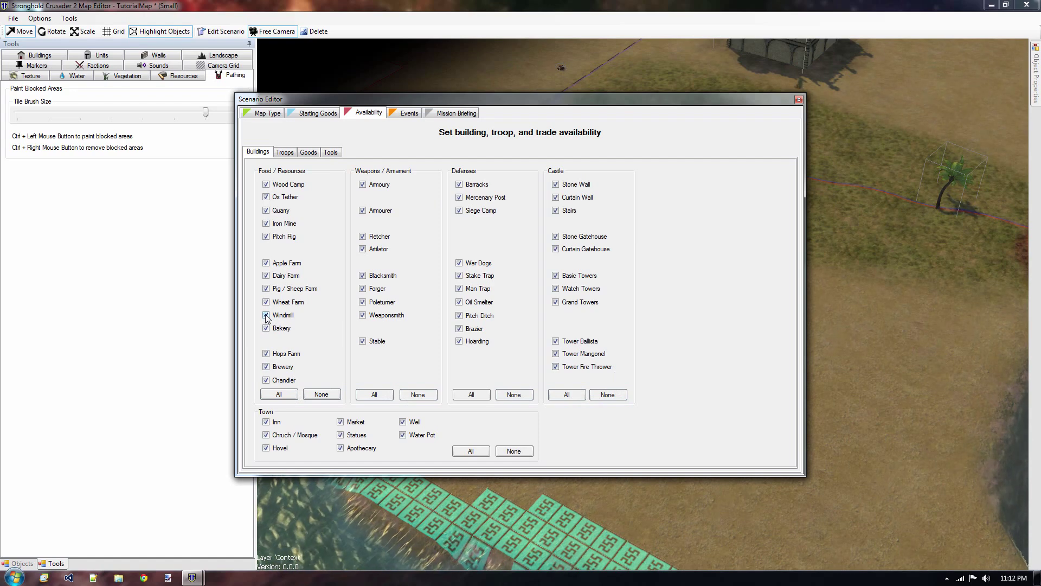
click(321, 394)
click(418, 394)
click(513, 394)
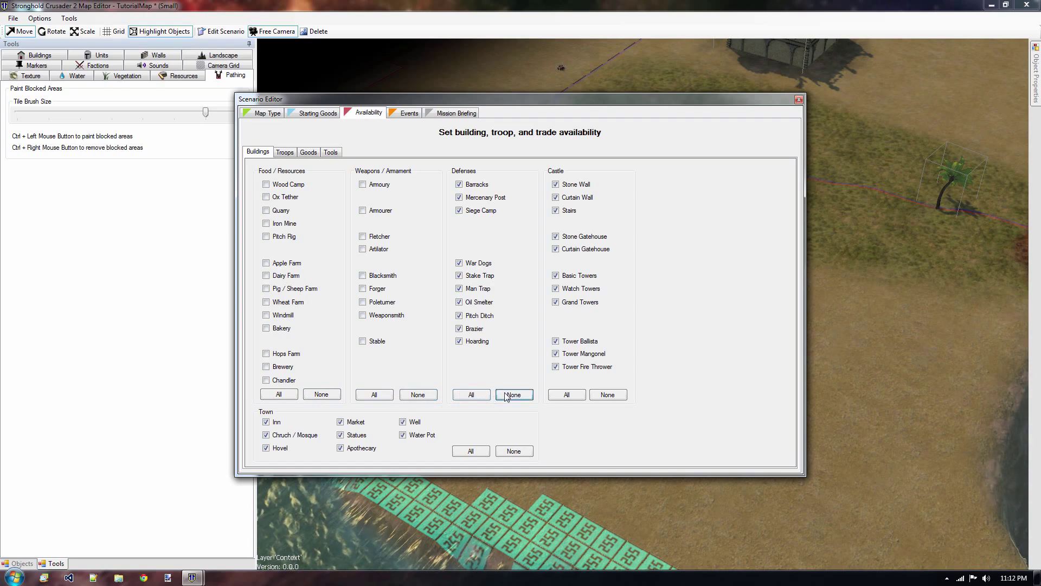
click(605, 397)
click(515, 450)
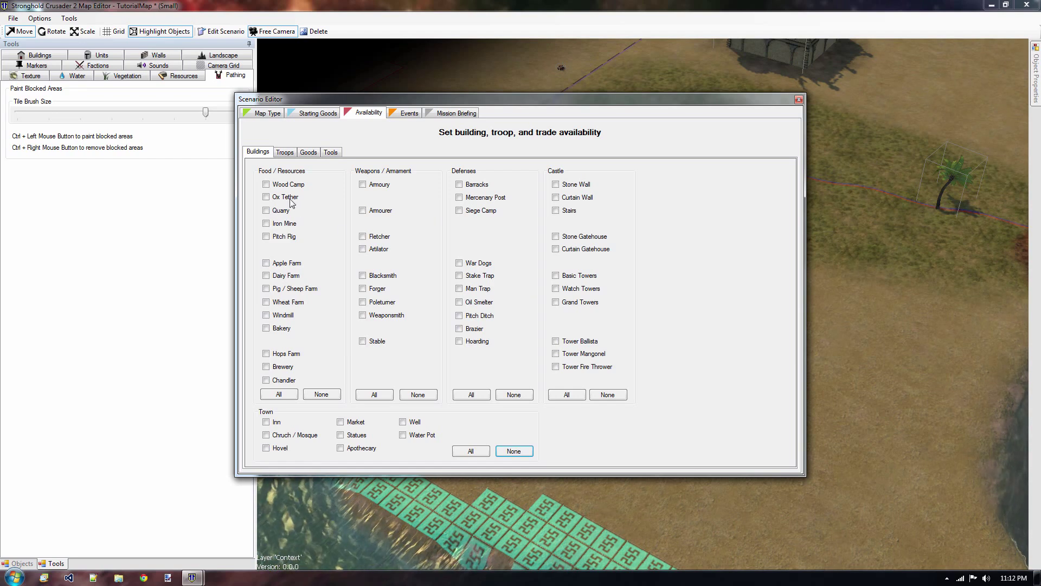
click(267, 422)
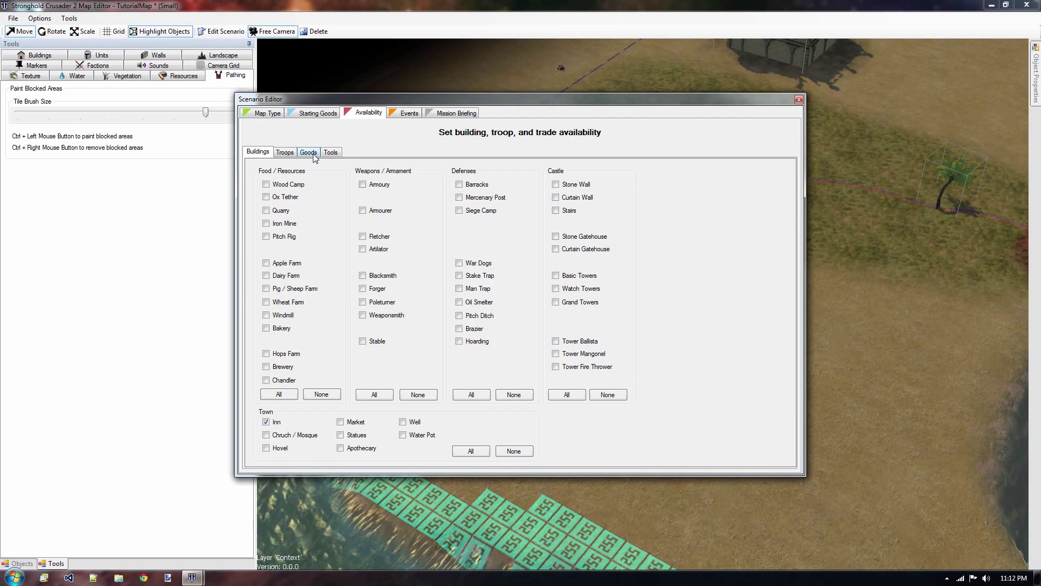
- Review the availability settings for troops, tradable goods and building tools
click(285, 152)
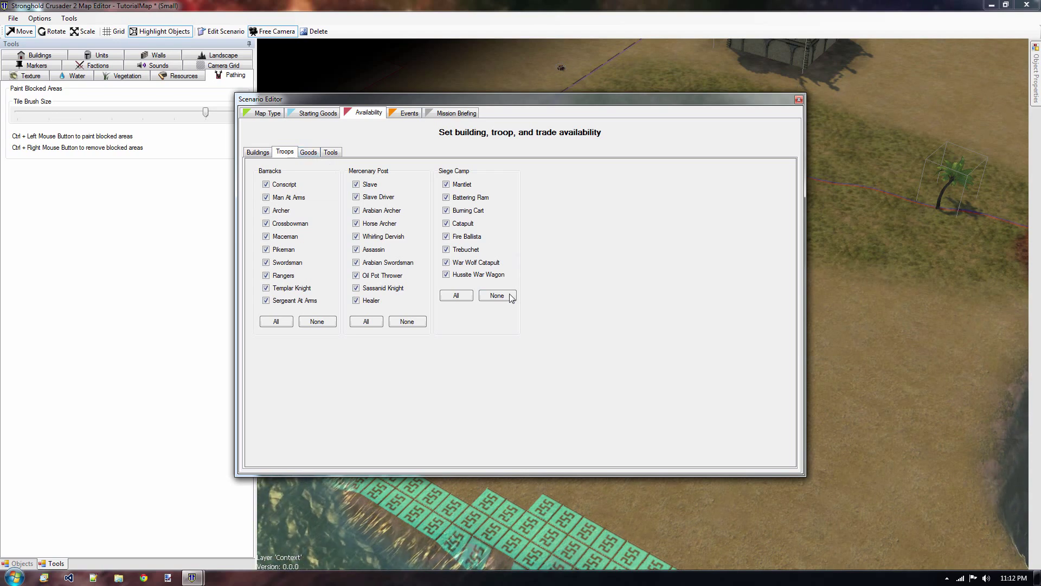
click(308, 154)
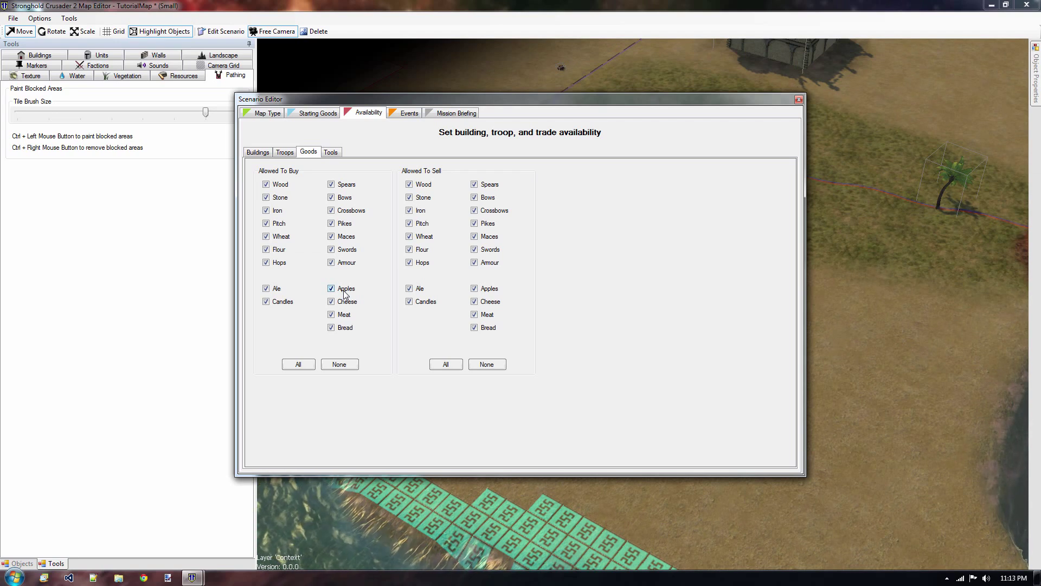
click(331, 153)
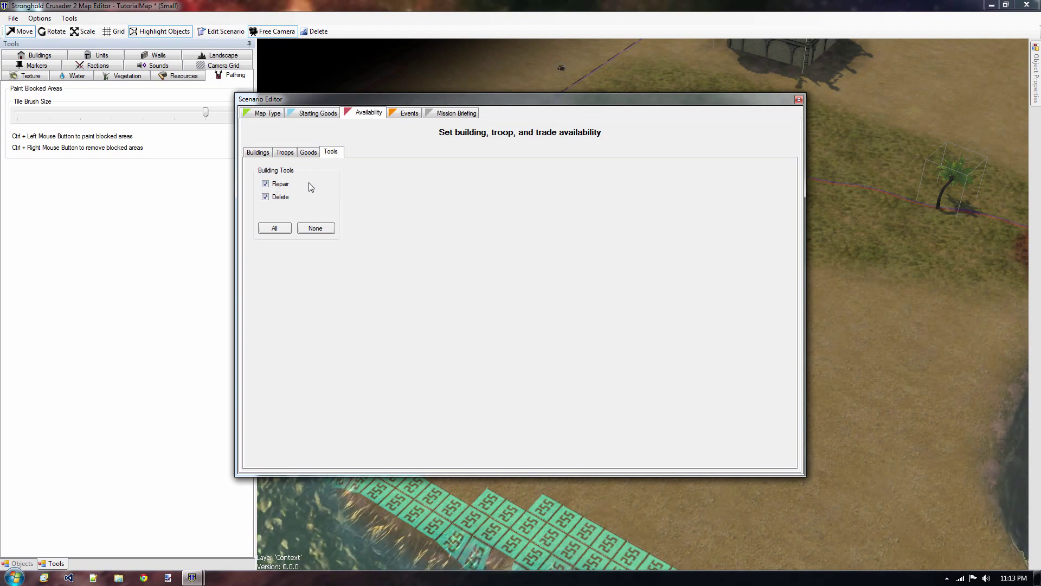
- Enter the mission briefing "This is the mission briefing!!! Ole!!" and set the map type to Mission with the Military mission type
click(452, 114)
click(360, 180)
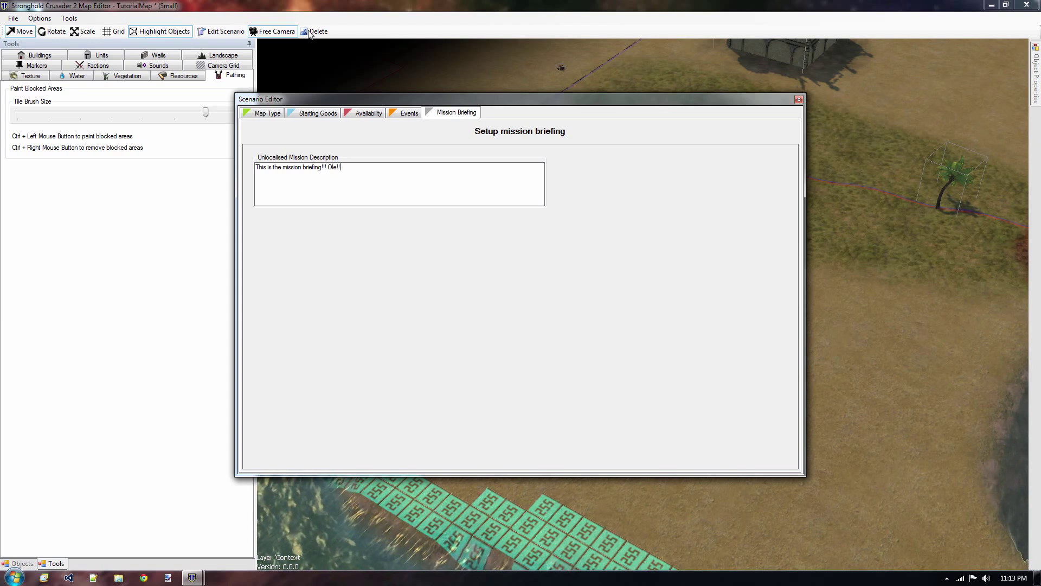
click(268, 113)
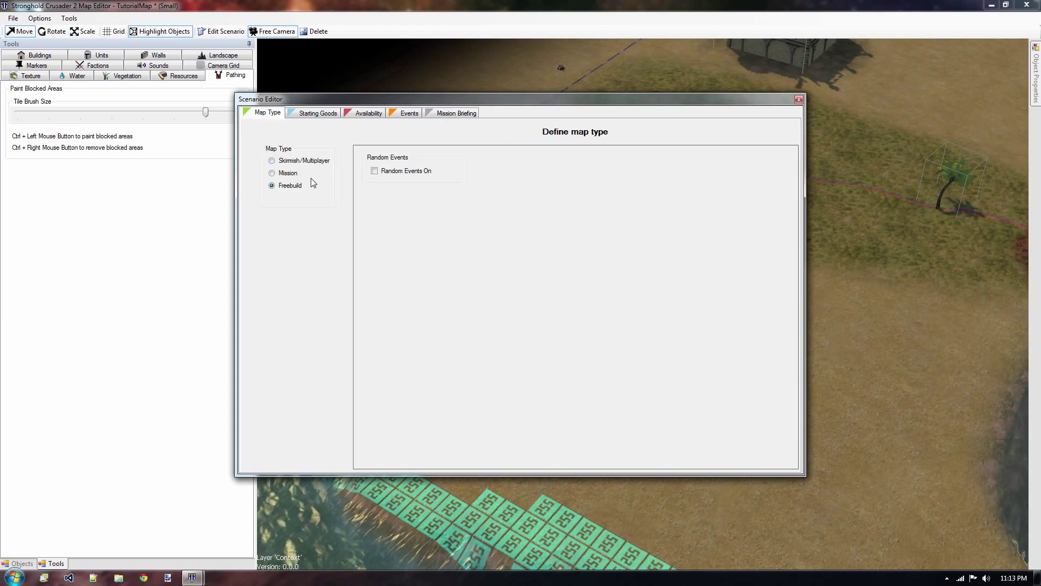
click(286, 172)
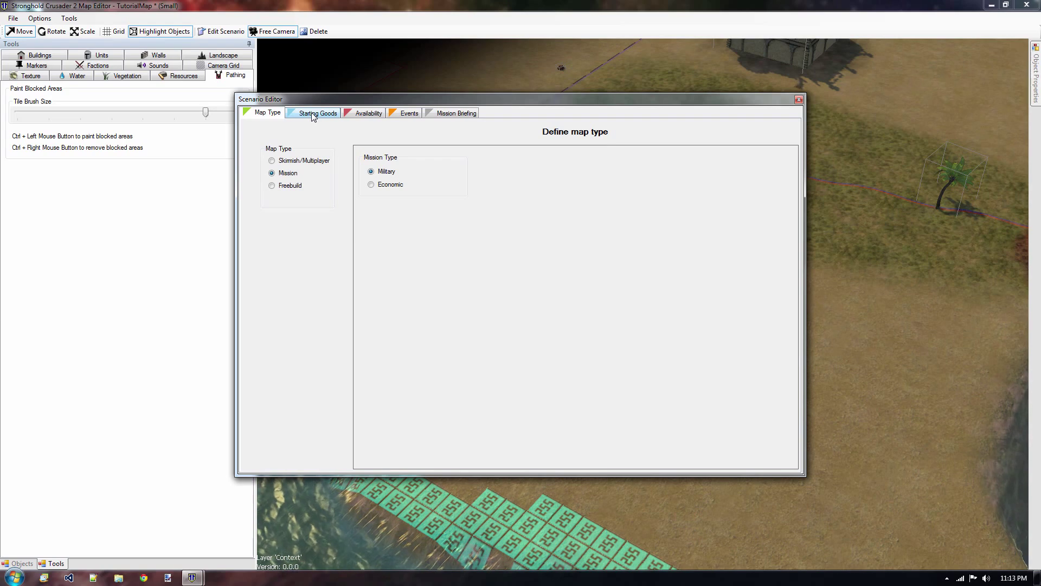
click(799, 100)
- Save the map under its current name and dismiss the save log
scroll(579, 341, up, 4)
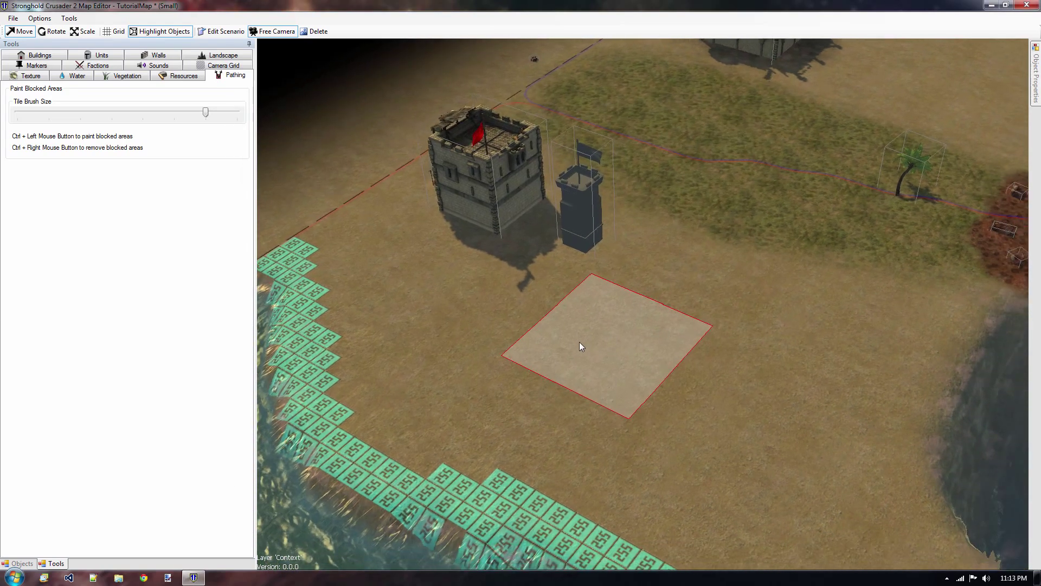
key(s)
key(a)
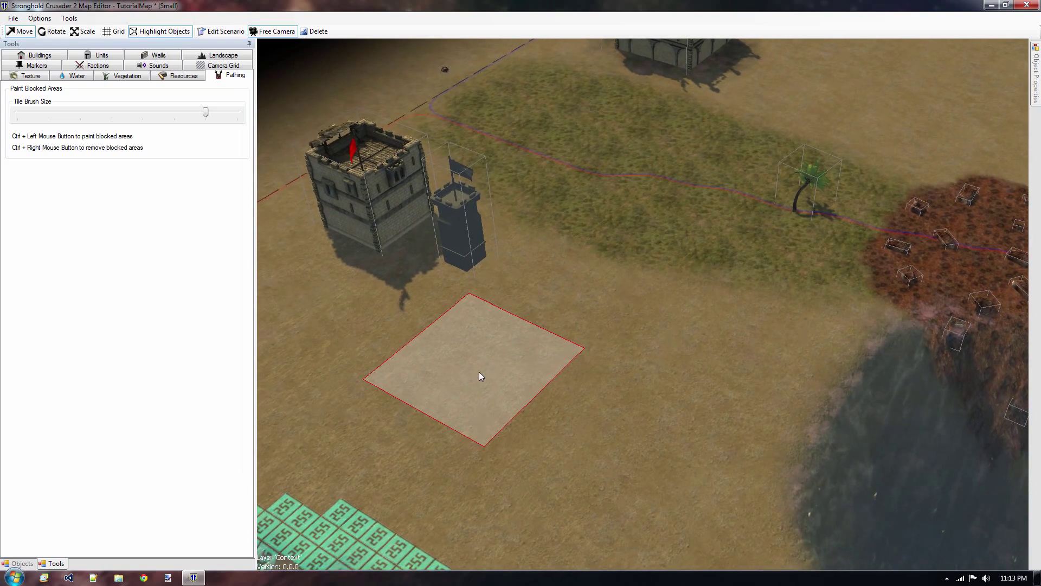
key(a)
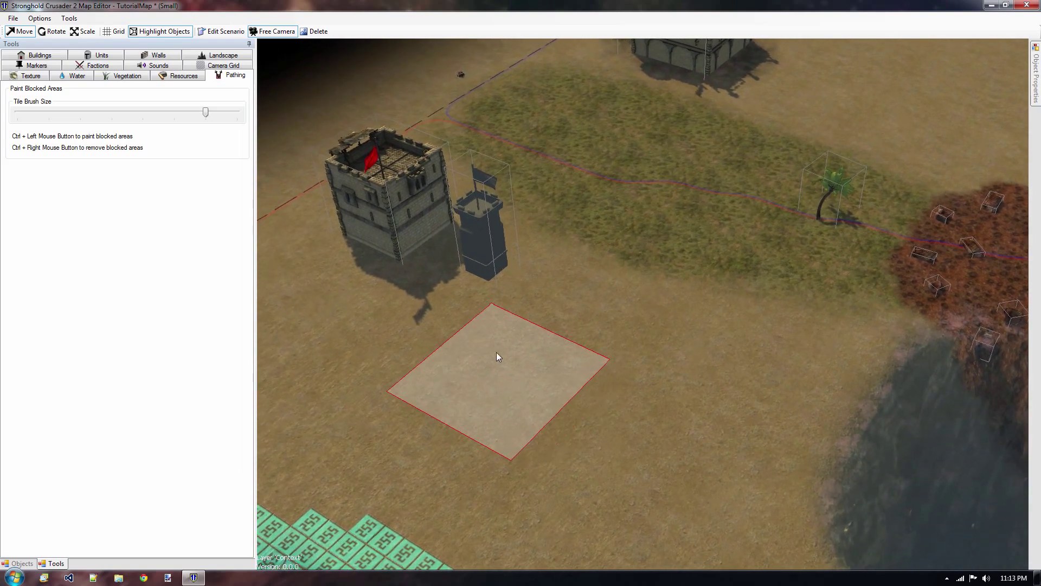
click(13, 19)
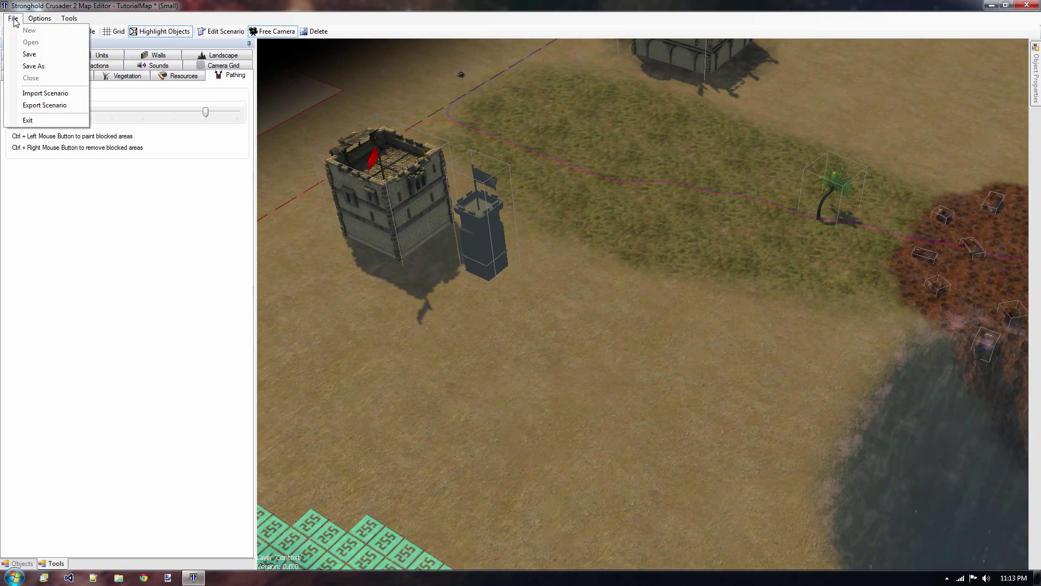
click(37, 55)
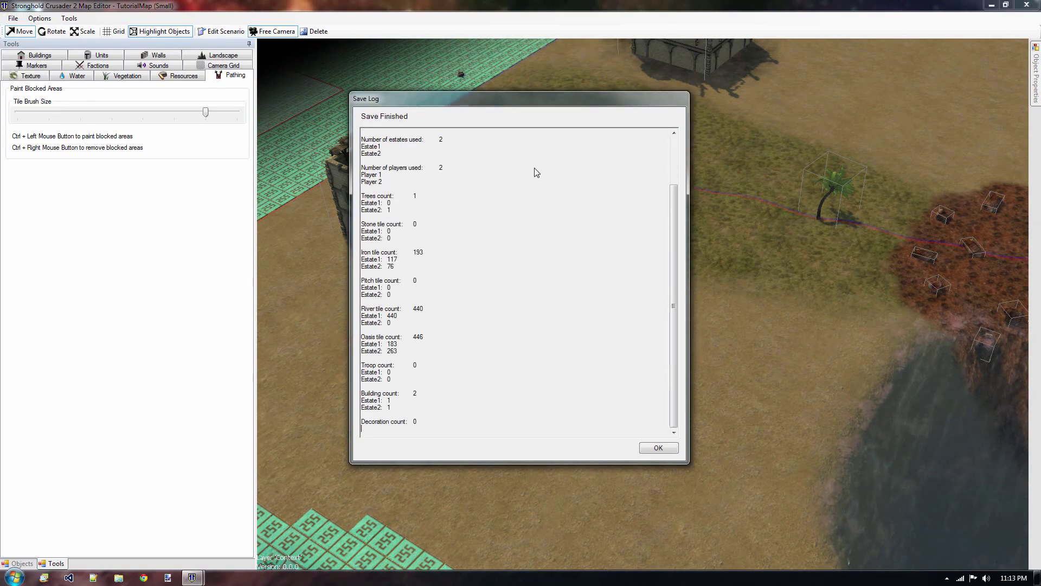
click(658, 448)
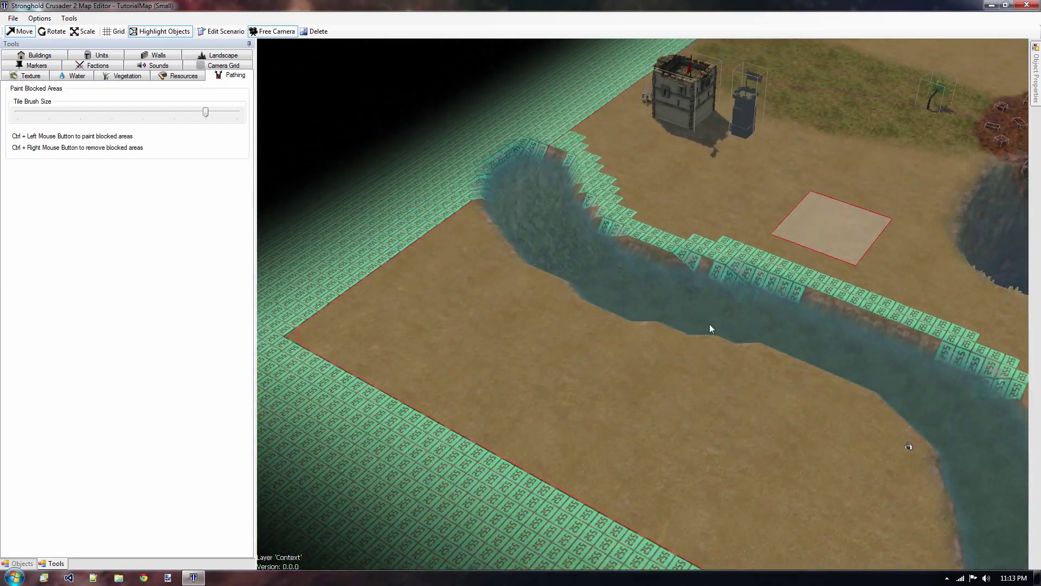
- Inspect the blocked pathing tiles along the river, around the map border and over the raised plateau
middle_drag(709, 324, 490, 153)
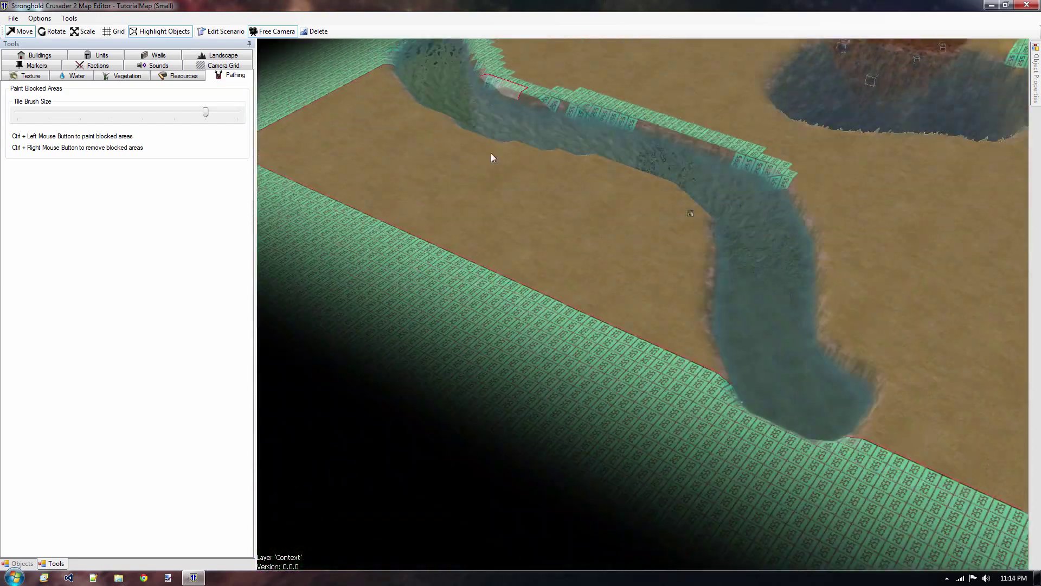
middle_drag(618, 347, 344, 167)
middle_drag(835, 428, 375, 256)
middle_drag(922, 320, 680, 410)
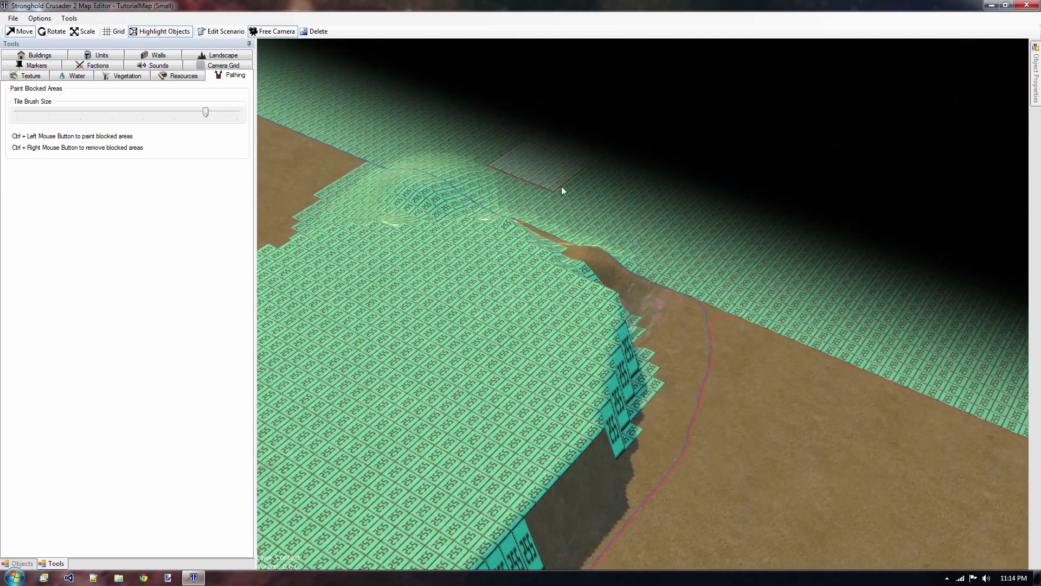
- Close the map editor and switch to the Stronghold Crusader 2 game by launching it
middle_drag(561, 187, 533, 273)
mouse_move(389, 174)
middle_down()
mouse_move(707, 295)
mouse_move(445, 184)
mouse_move(388, 312)
mouse_move(522, 193)
mouse_move(522, 311)
mouse_move(473, 287)
mouse_move(471, 336)
middle_up()
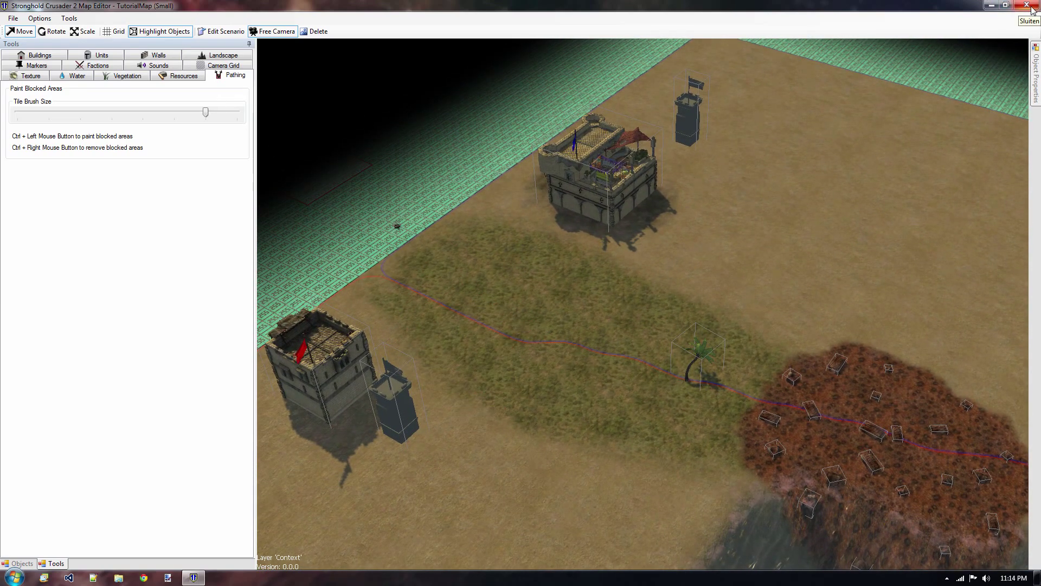
click(1027, 6)
double_click(488, 76)
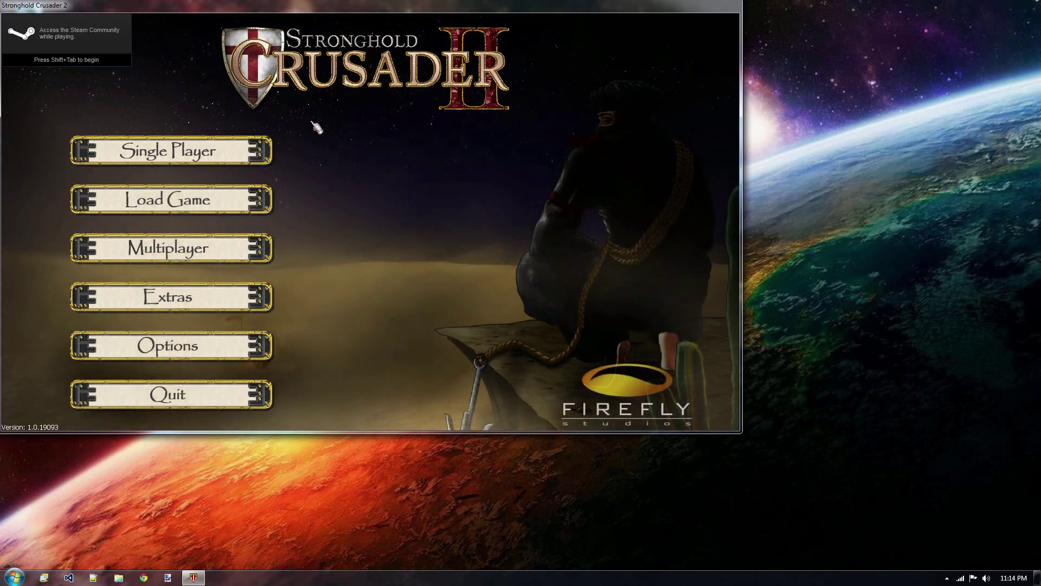
- Load TutorialMap.shmap from the single-player Community Maps
click(189, 156)
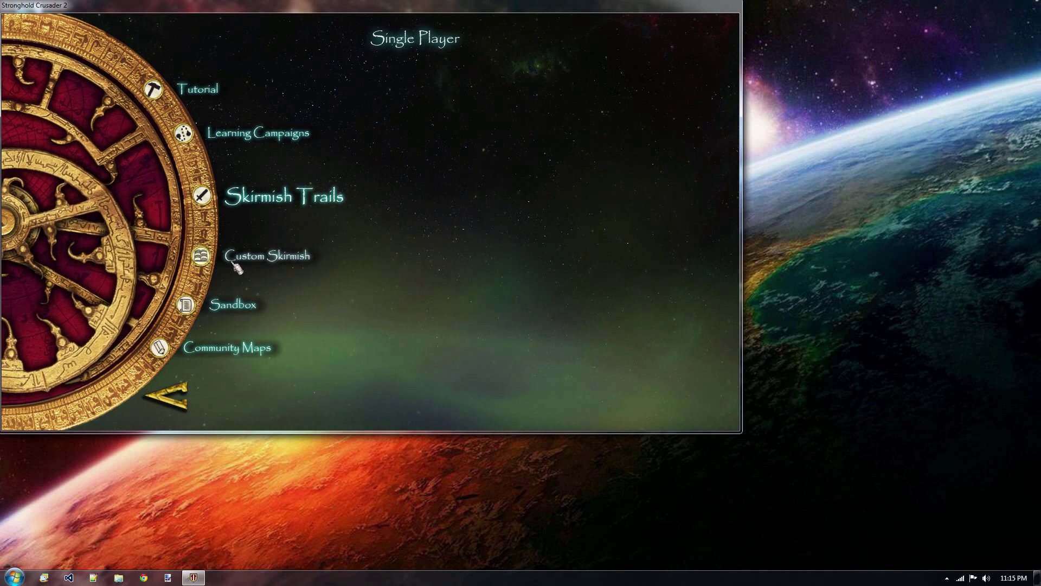
click(245, 350)
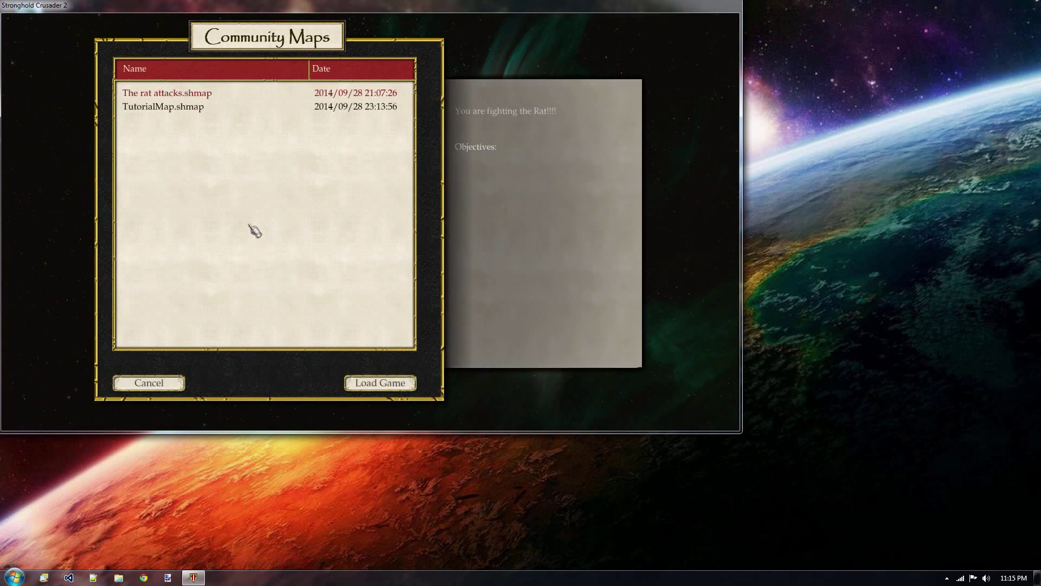
click(155, 110)
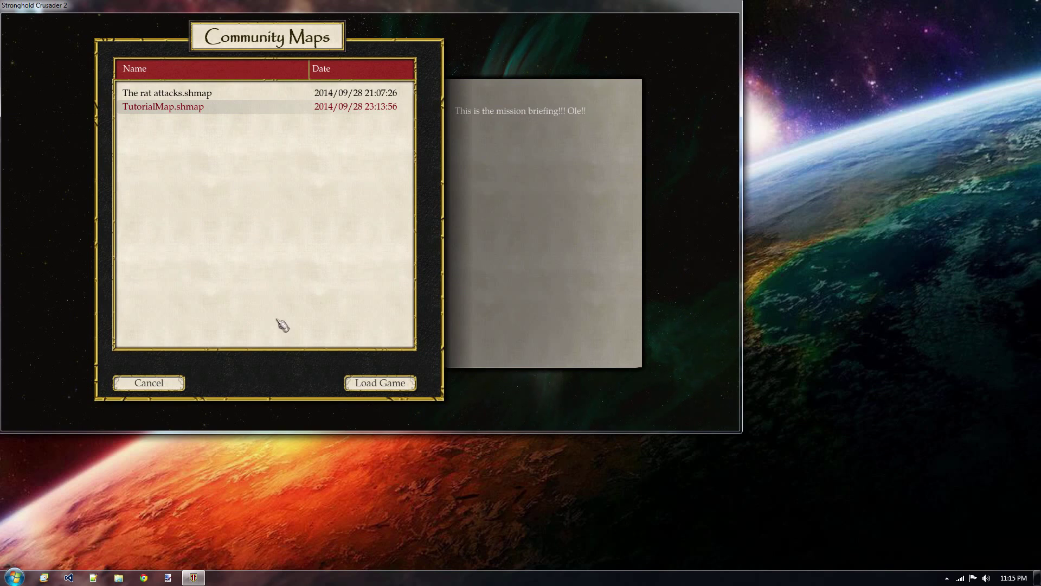
click(388, 384)
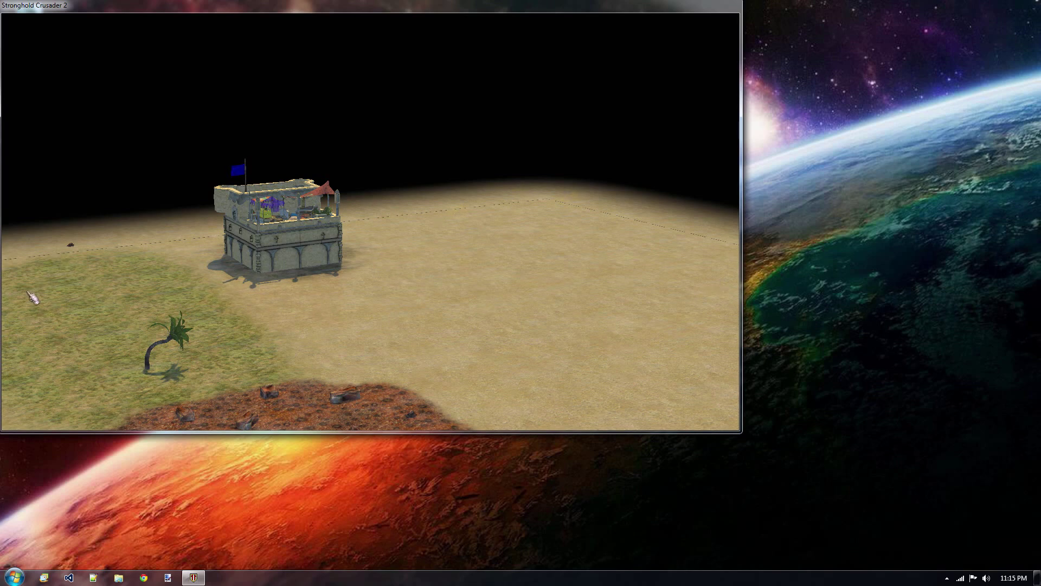
- Examine the loaded map in play, covering both keeps, the grass strip, the red rocky ground, the river and the lake
key(a)
key(e)
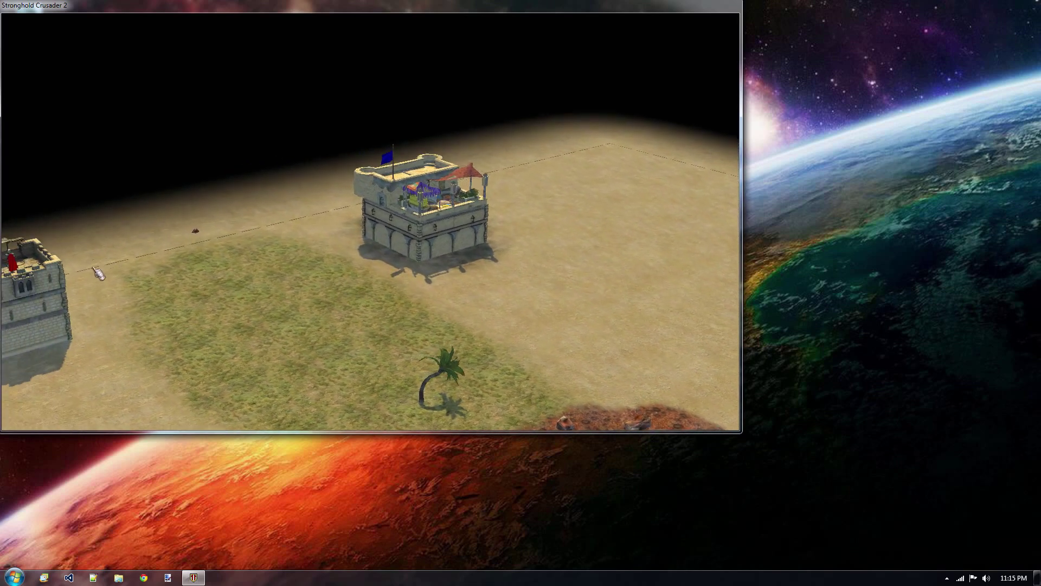
key(s)
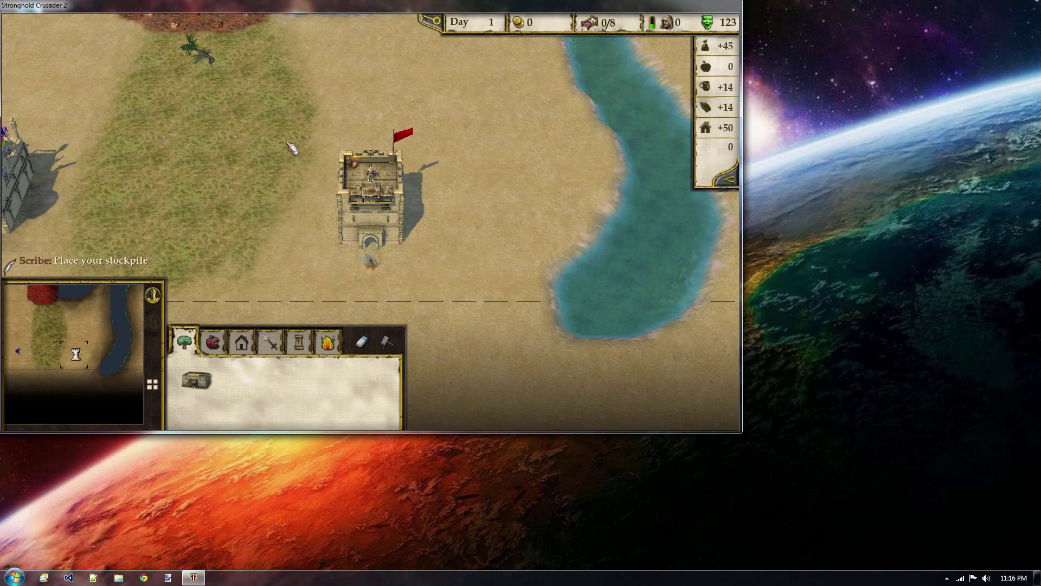
key(a)
key(d)
key(w)
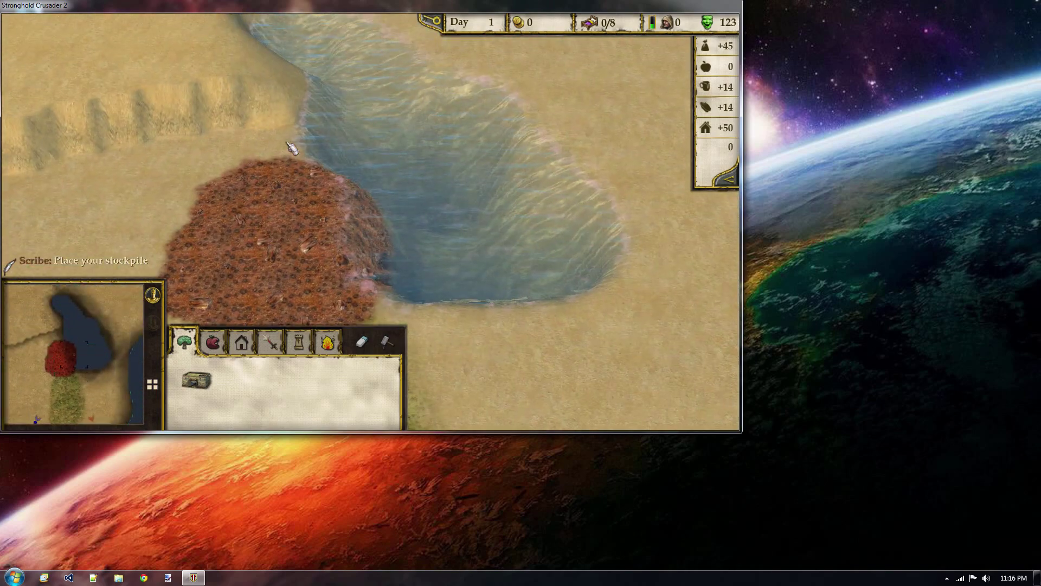
key(d)
key(w)
key(a)
key(s)
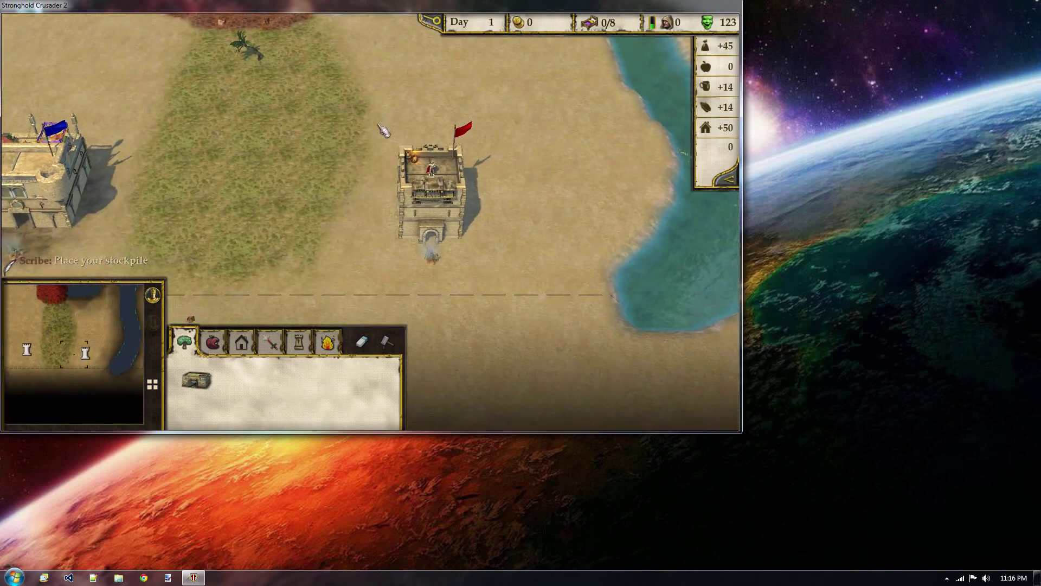
key(a)
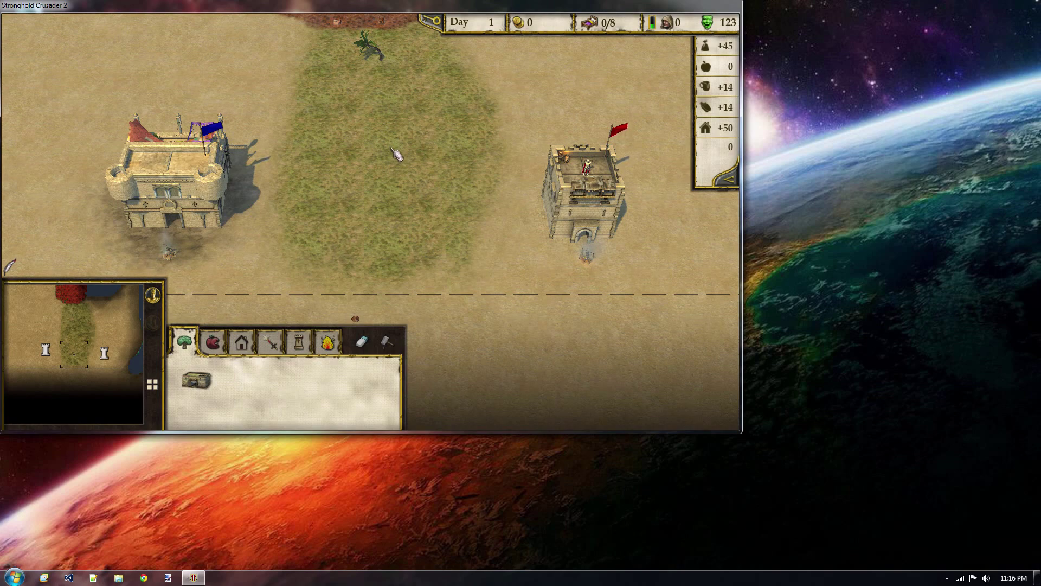
- Exit Stronghold Crusader 2 from the running mission
key(Escape)
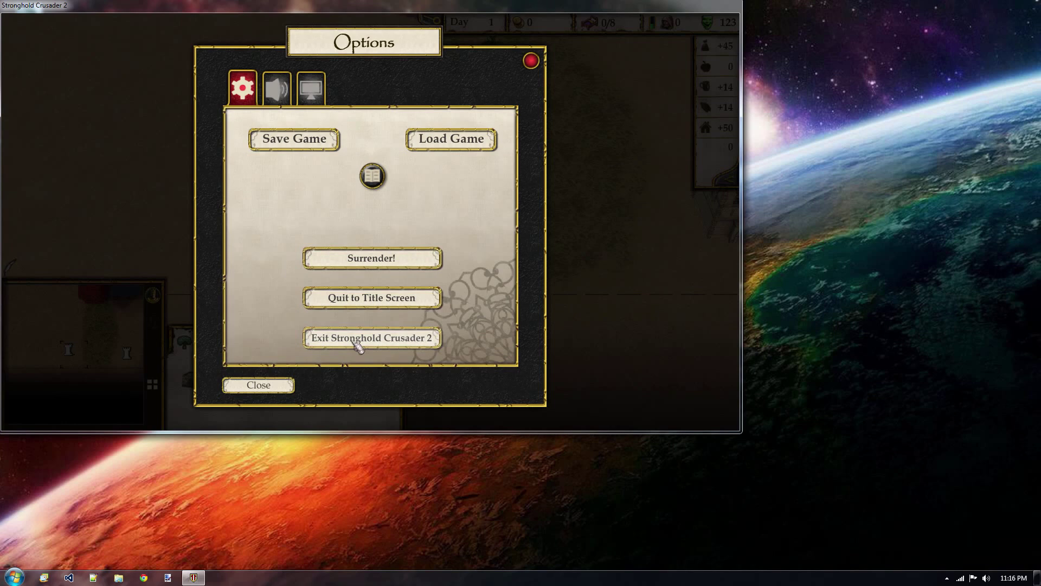
click(356, 339)
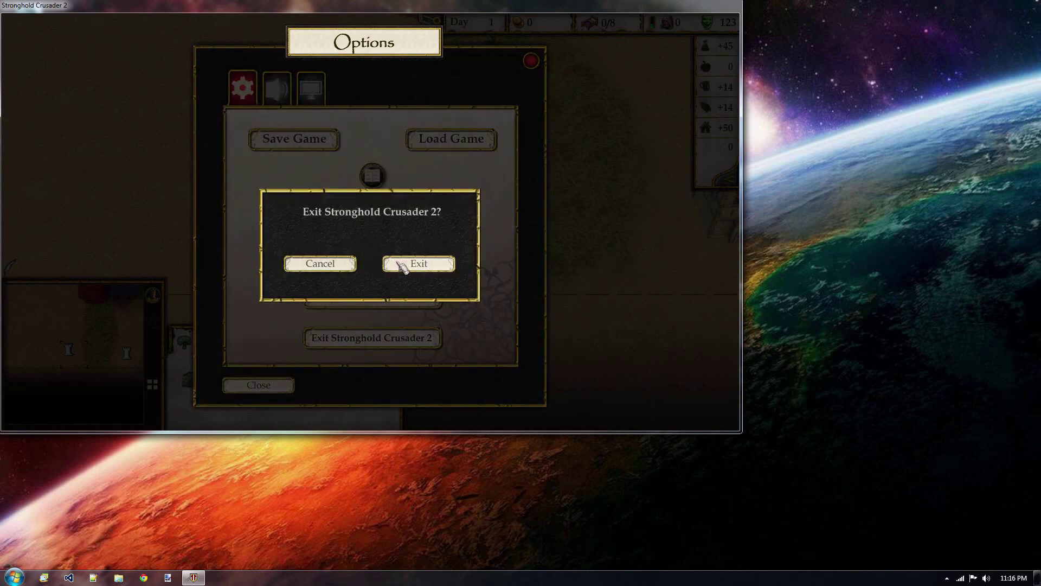